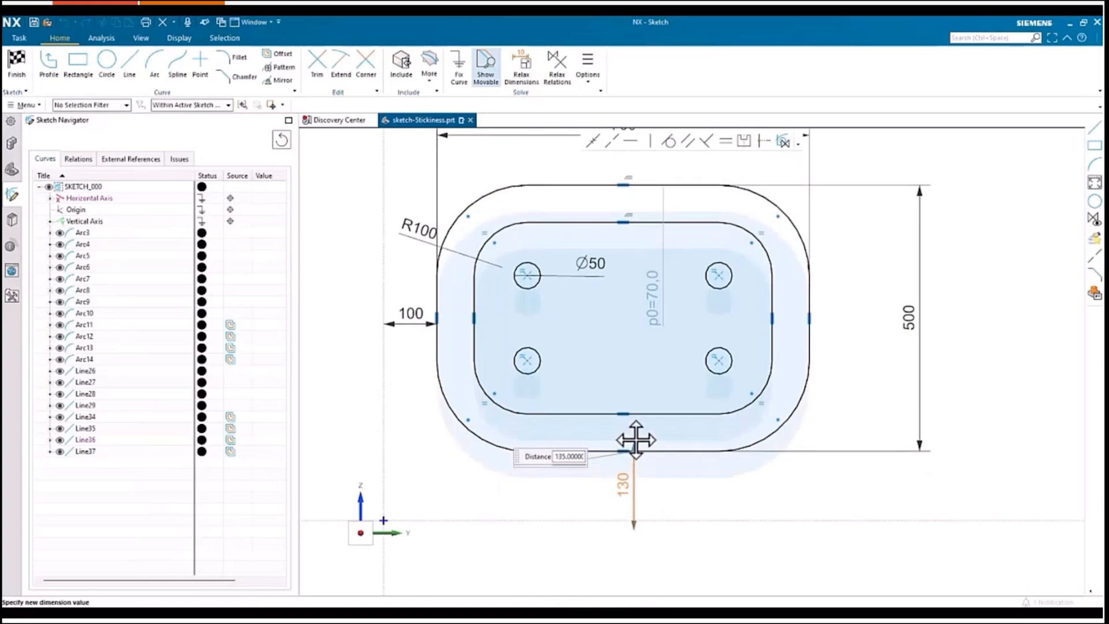
Step: Convert the found equal-radius relations of the sketch arcs into persistent relations
click(426, 458)
click(78, 159)
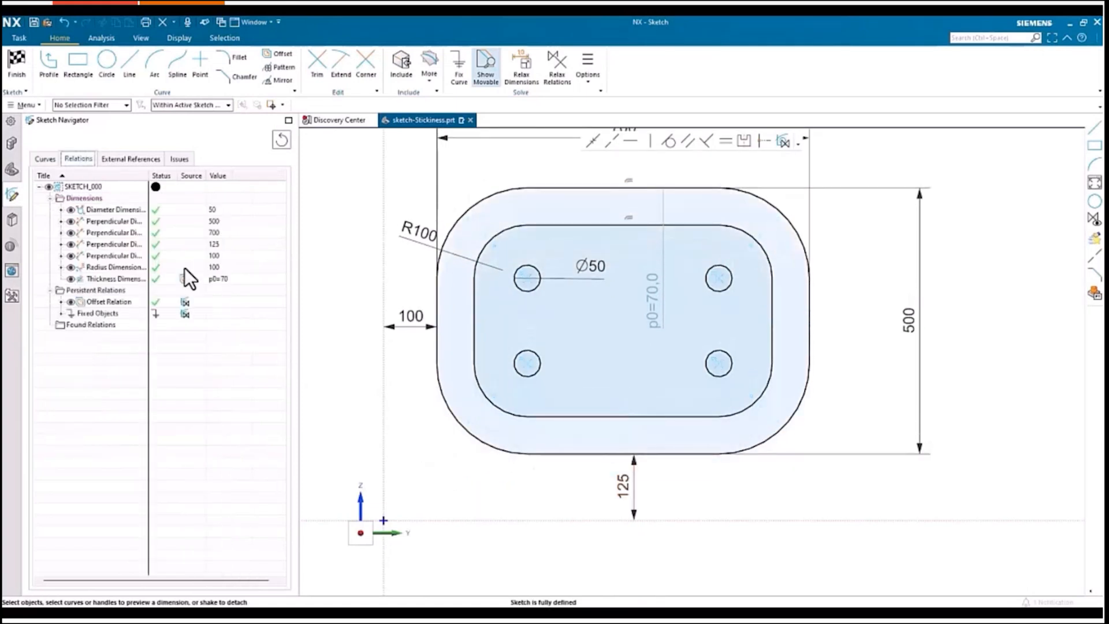
click(547, 187)
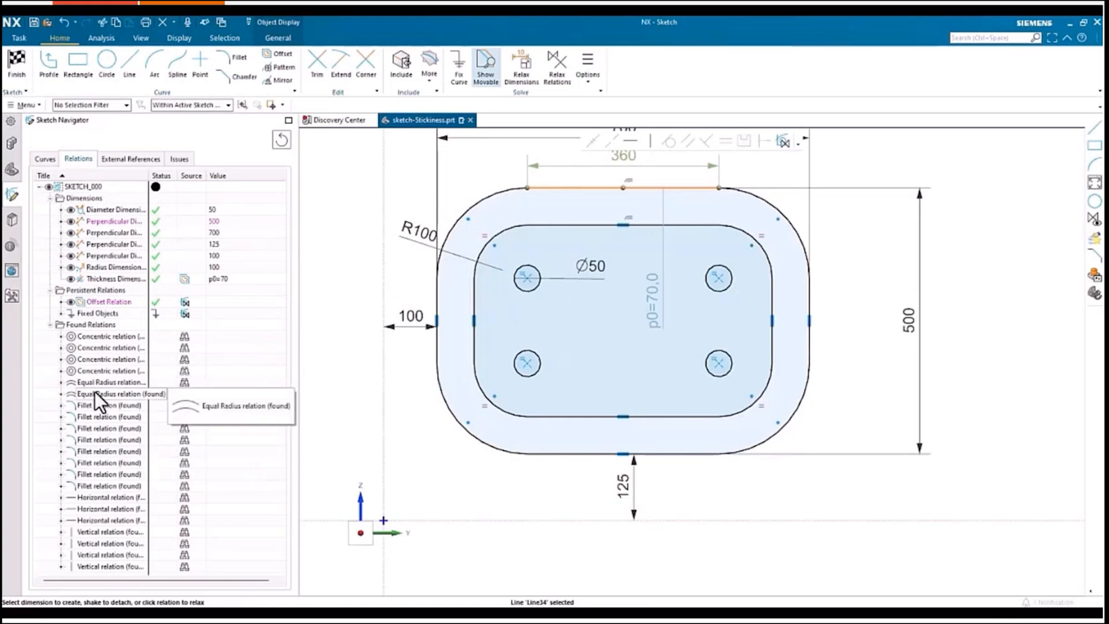
click(60, 383)
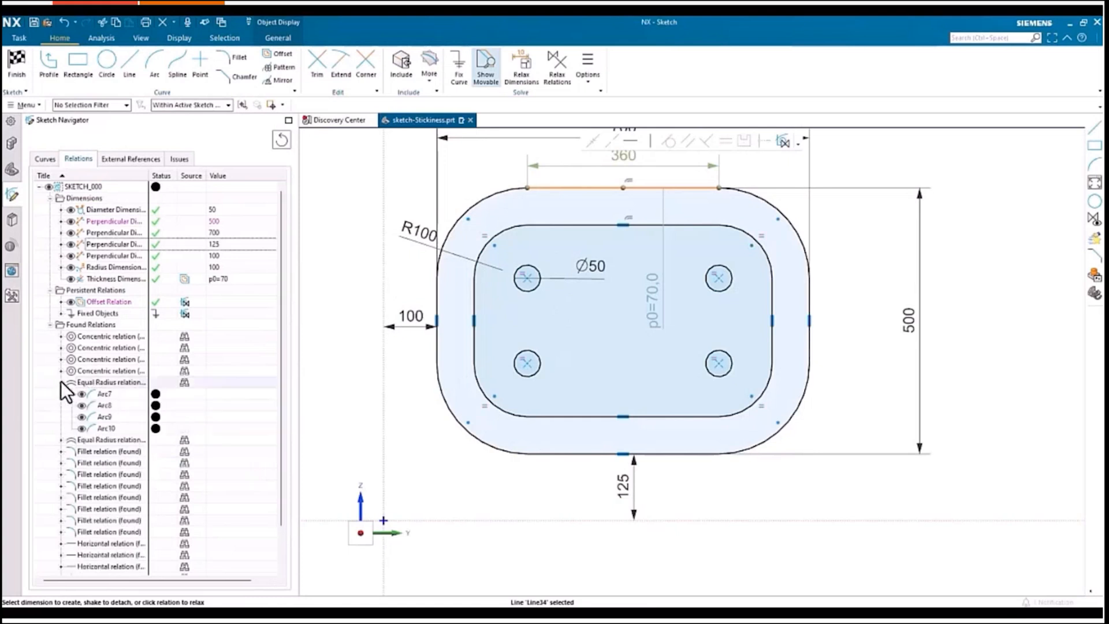
click(98, 385)
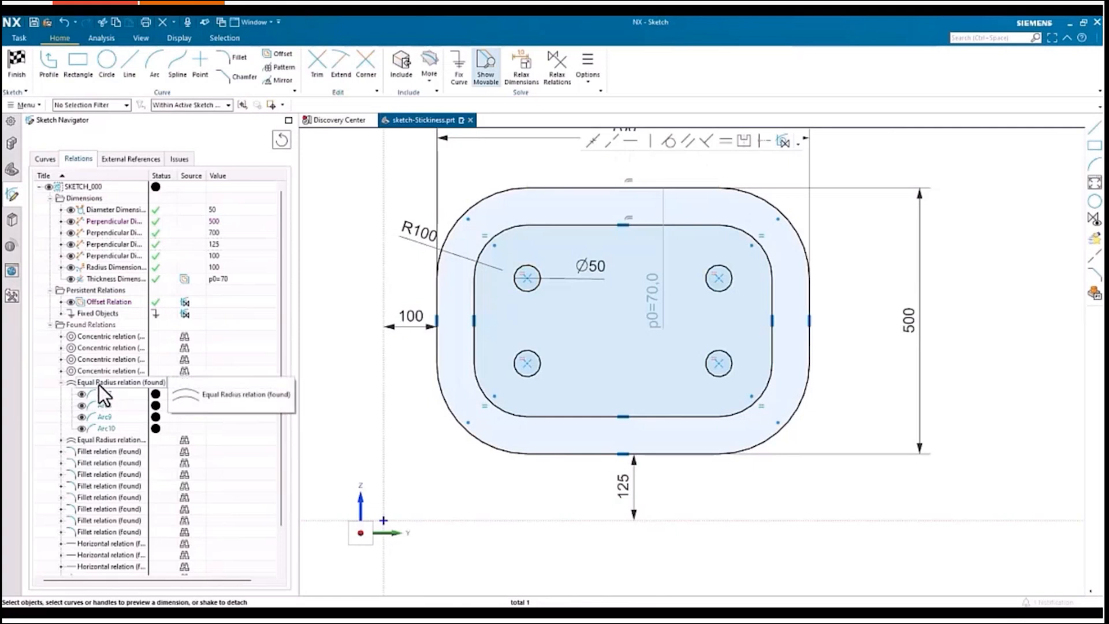
right_click(99, 385)
click(121, 415)
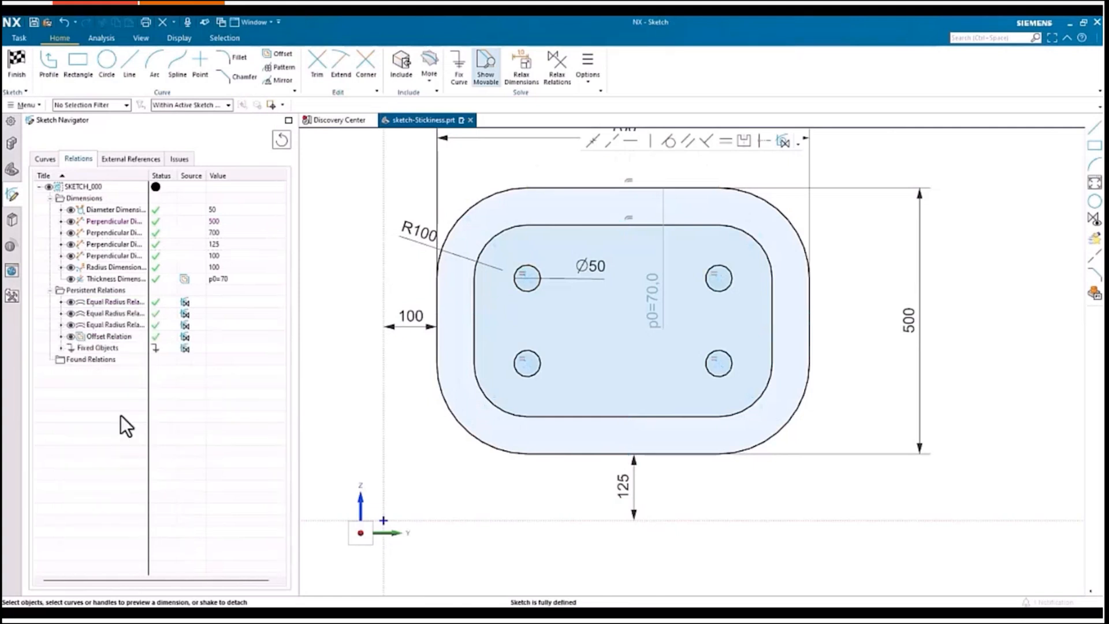
Step: Turn the hole diameter dimension into expression p1 and set its value to 80
right_click(585, 275)
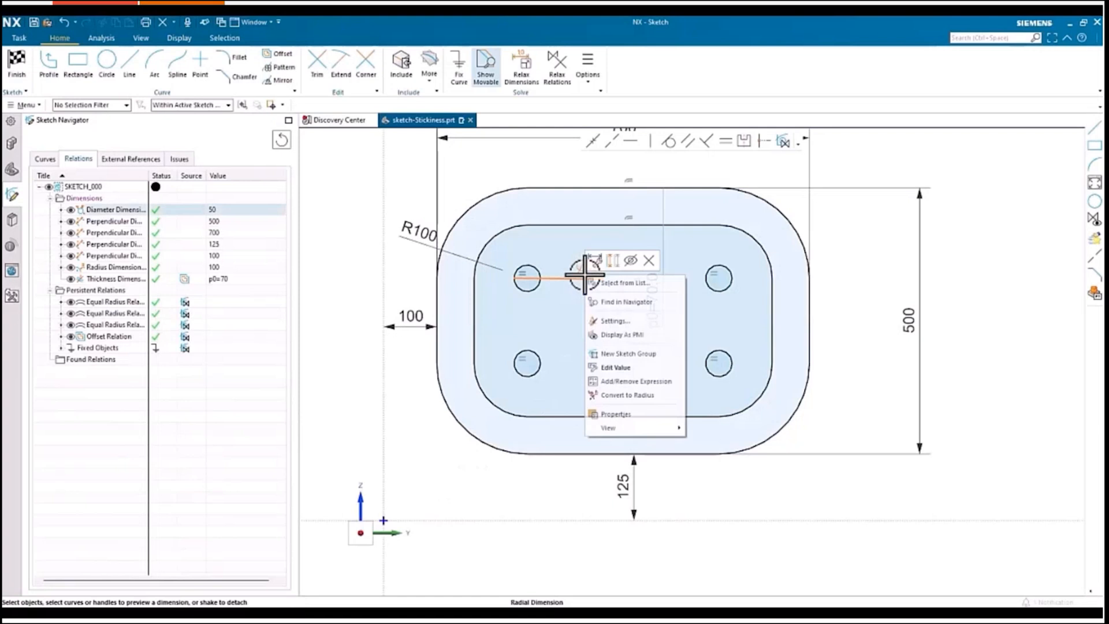
click(616, 383)
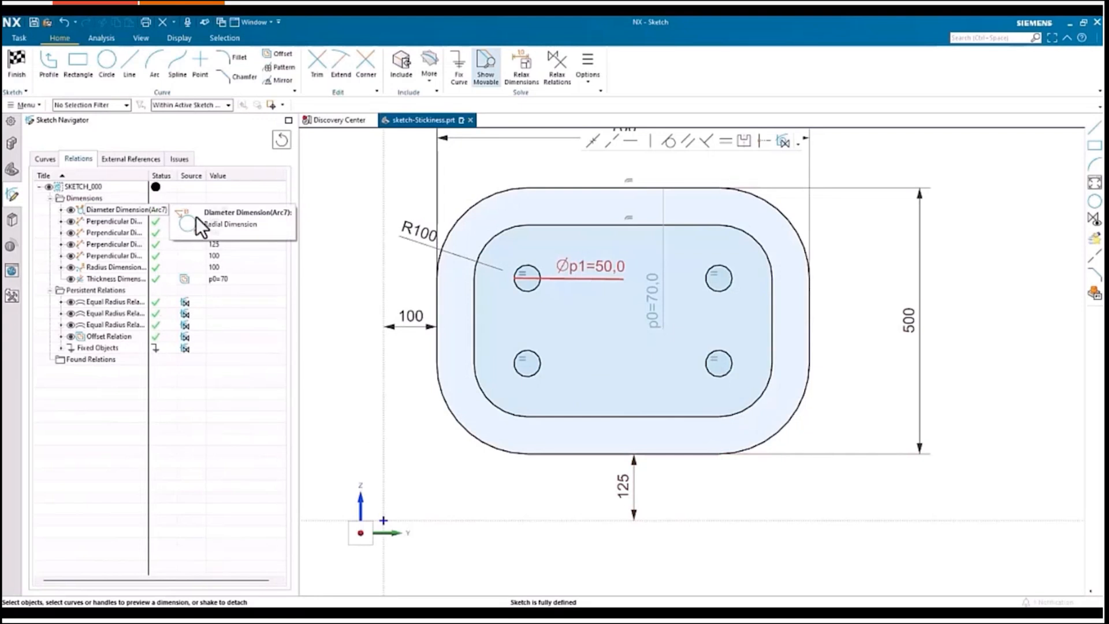
double_click(137, 209)
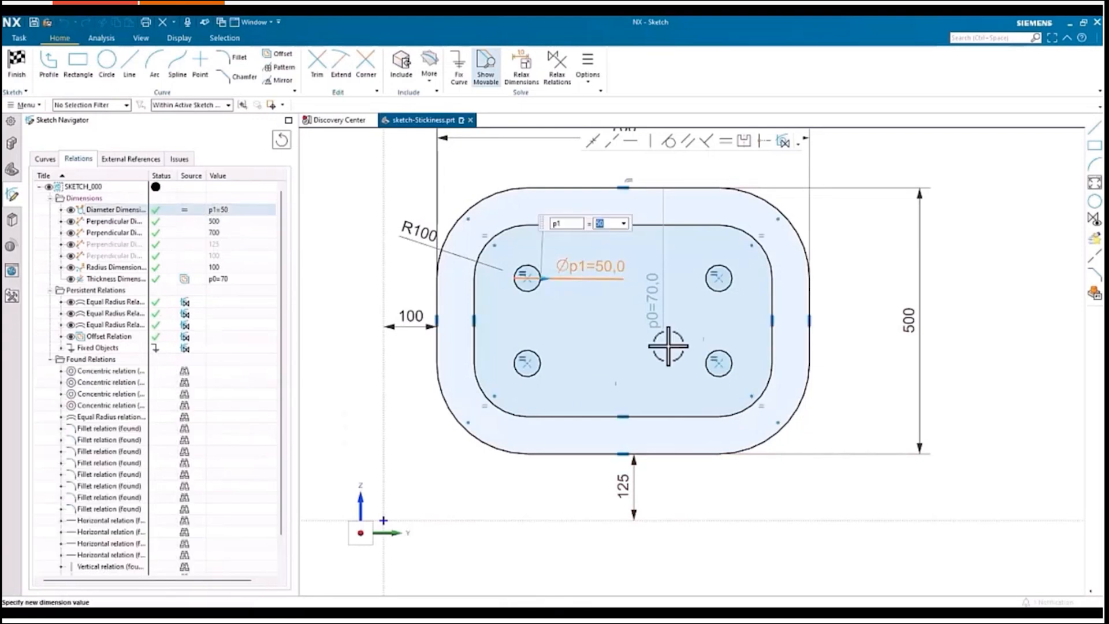
click(552, 276)
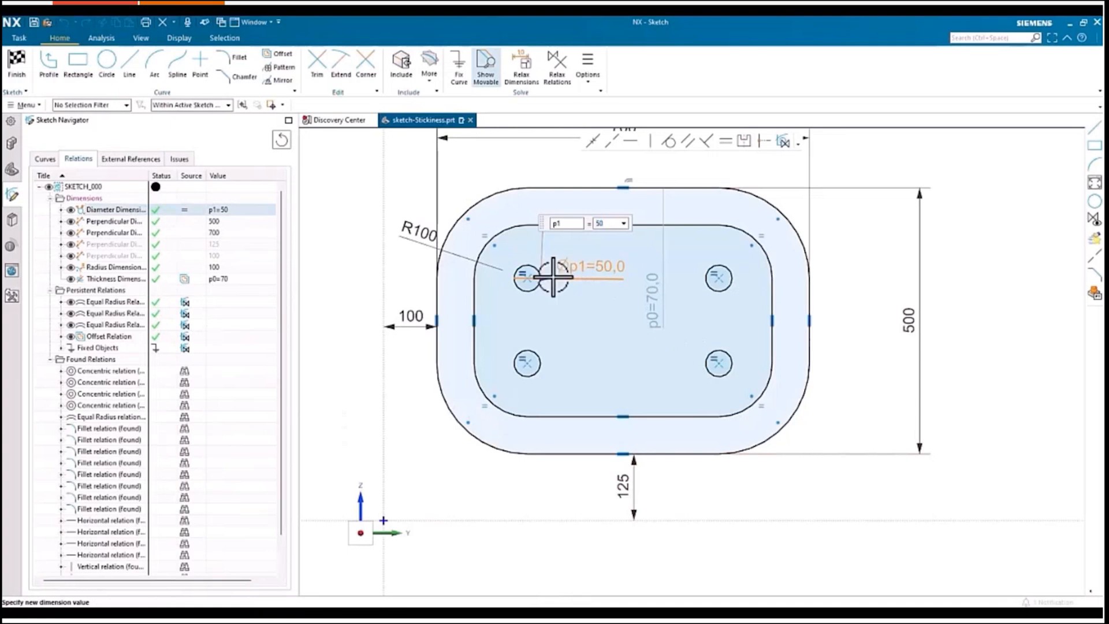
drag(558, 278, 560, 277)
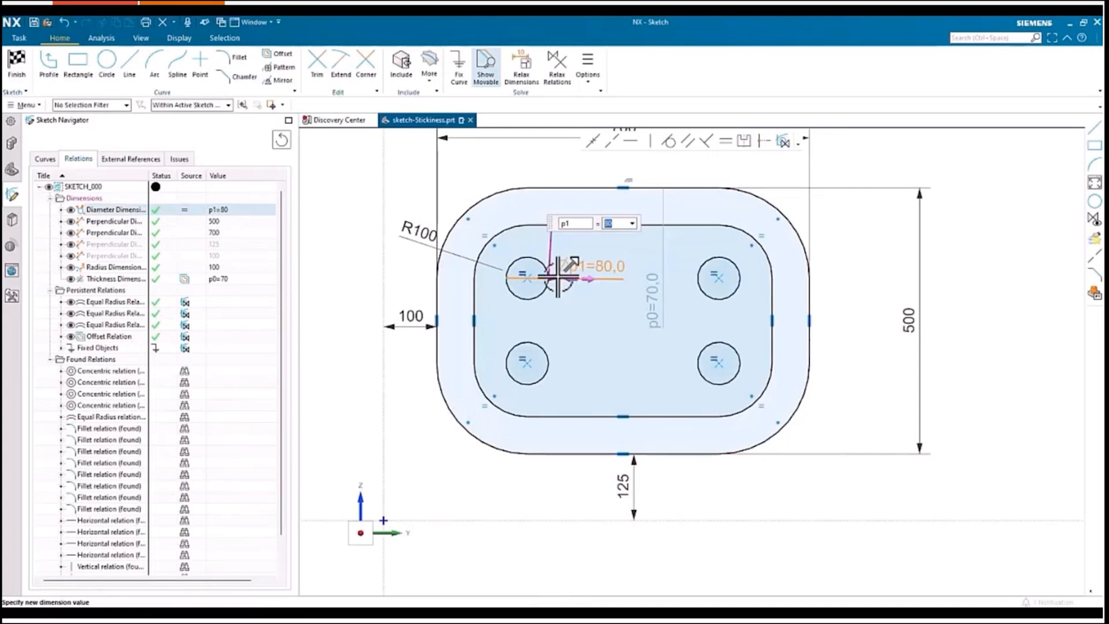
click(601, 344)
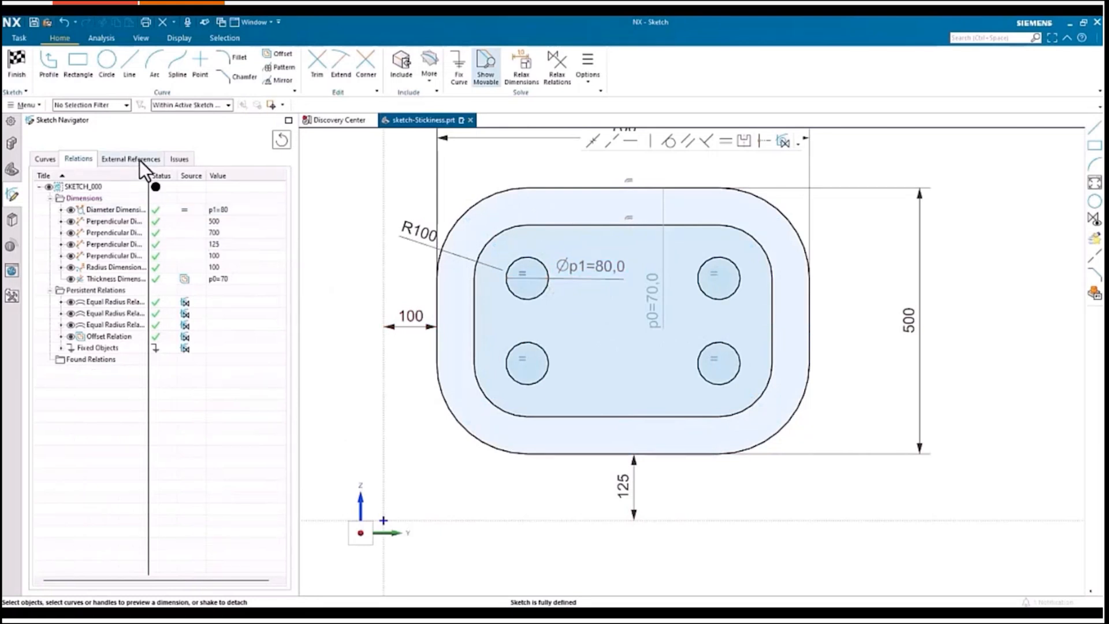
Step: Convert the four found concentric relations of the holes into persistent relations
click(620, 187)
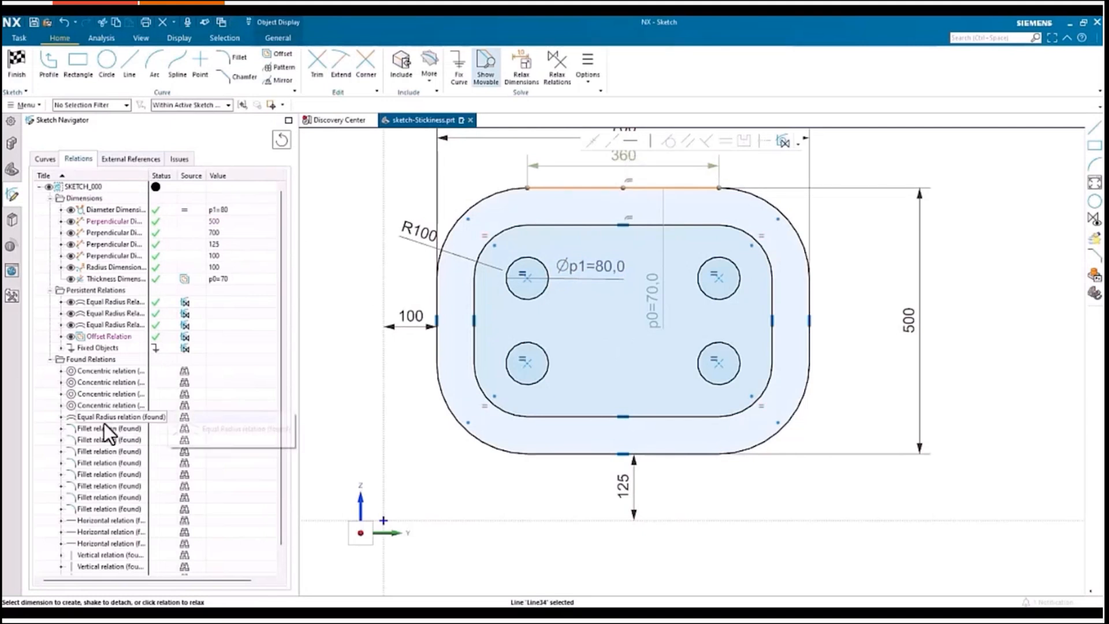
click(105, 373)
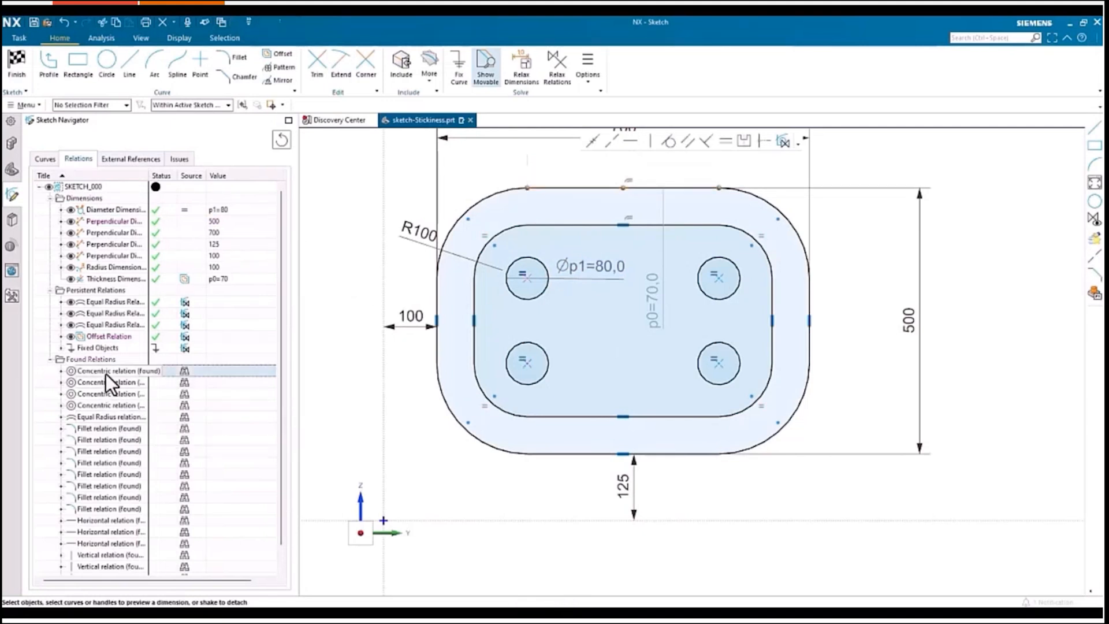
shift+click(110, 404)
right_click(109, 404)
click(130, 431)
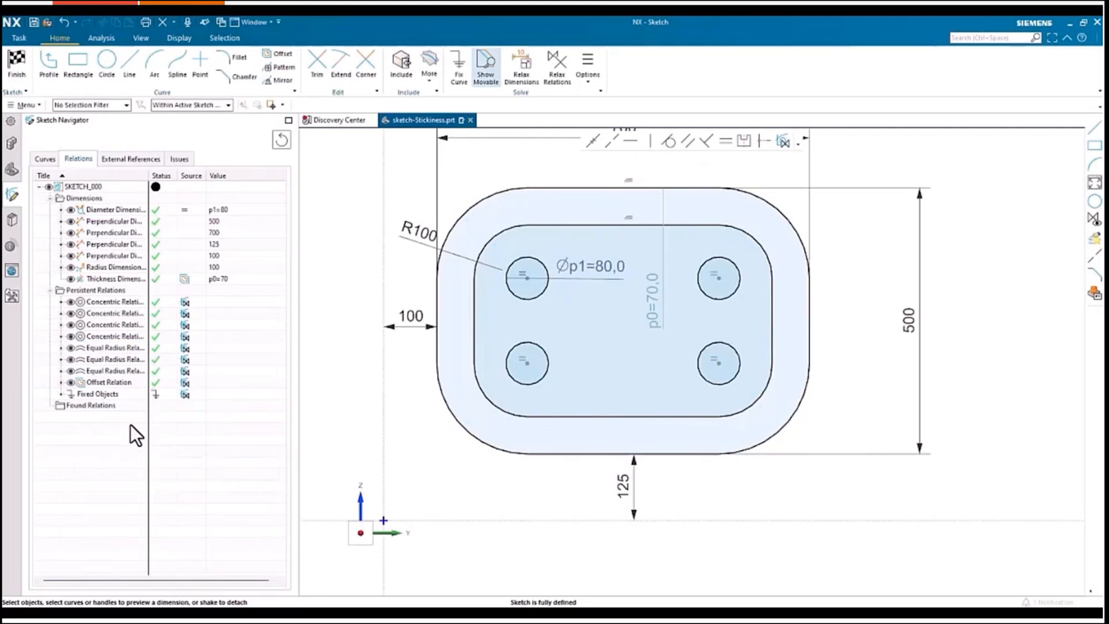
Step: Open Edit Parameters for the sketch and set p1 to 86
right_click(79, 185)
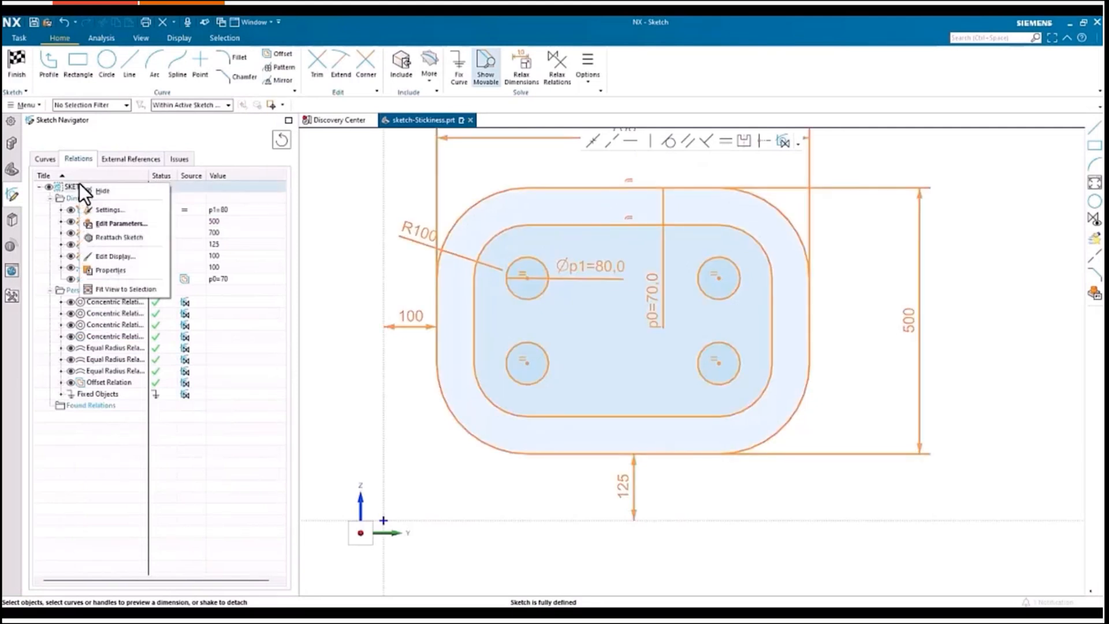
click(119, 225)
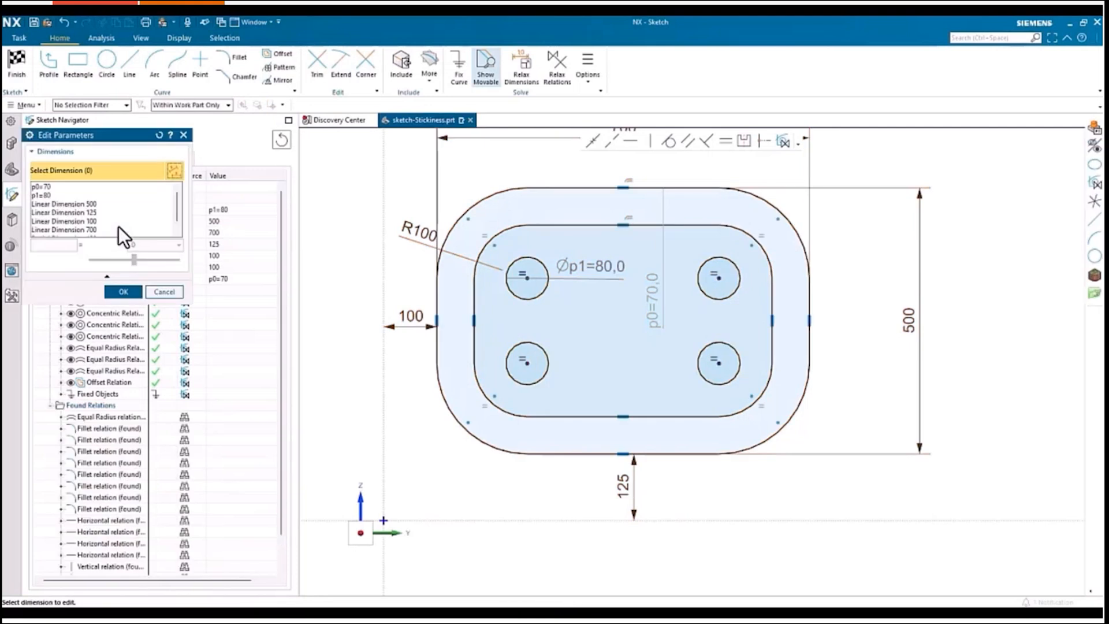
click(47, 196)
drag(105, 255, 106, 258)
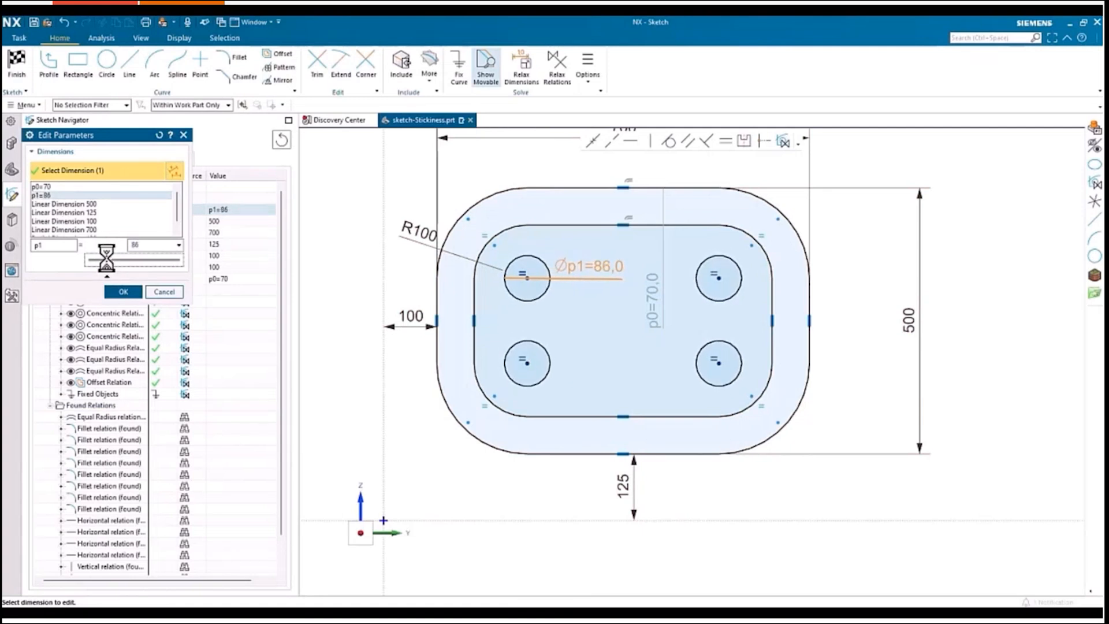
Step: Set the 500 linear dimension to 421 and confirm the parameter edits
click(75, 205)
drag(108, 256, 99, 257)
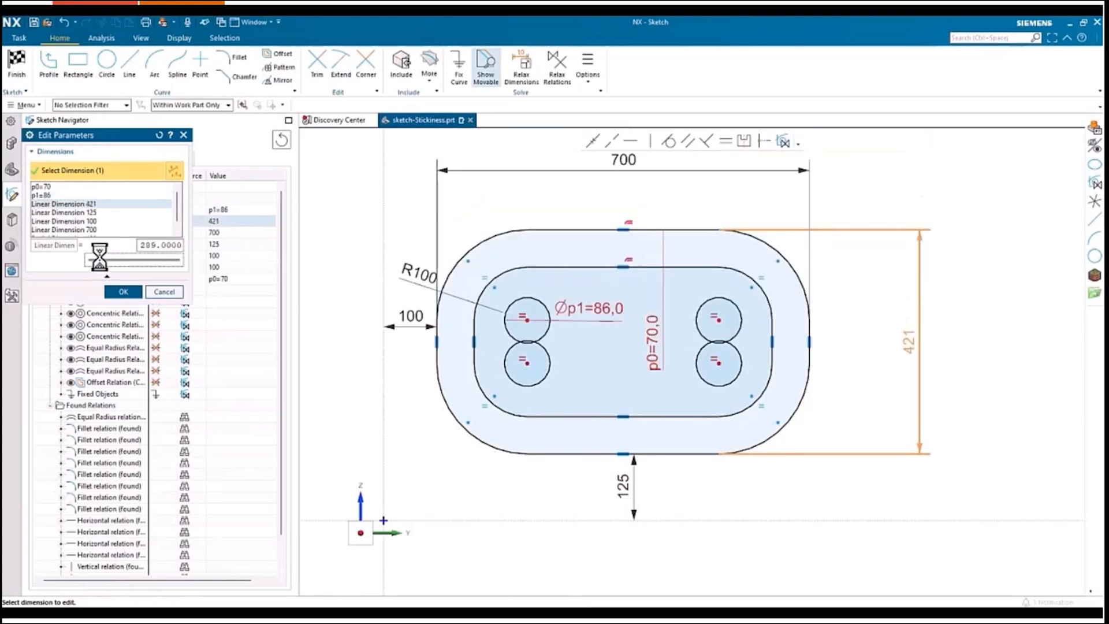
click(120, 292)
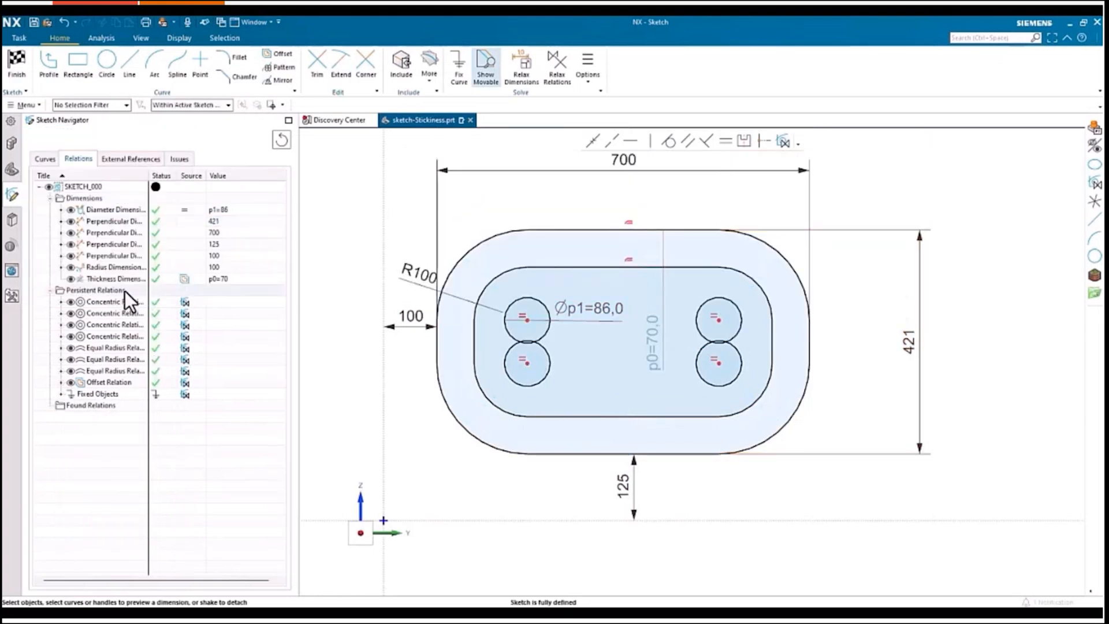
Step: Examine the sketch's external references, placement references, expression objects and issues
click(121, 159)
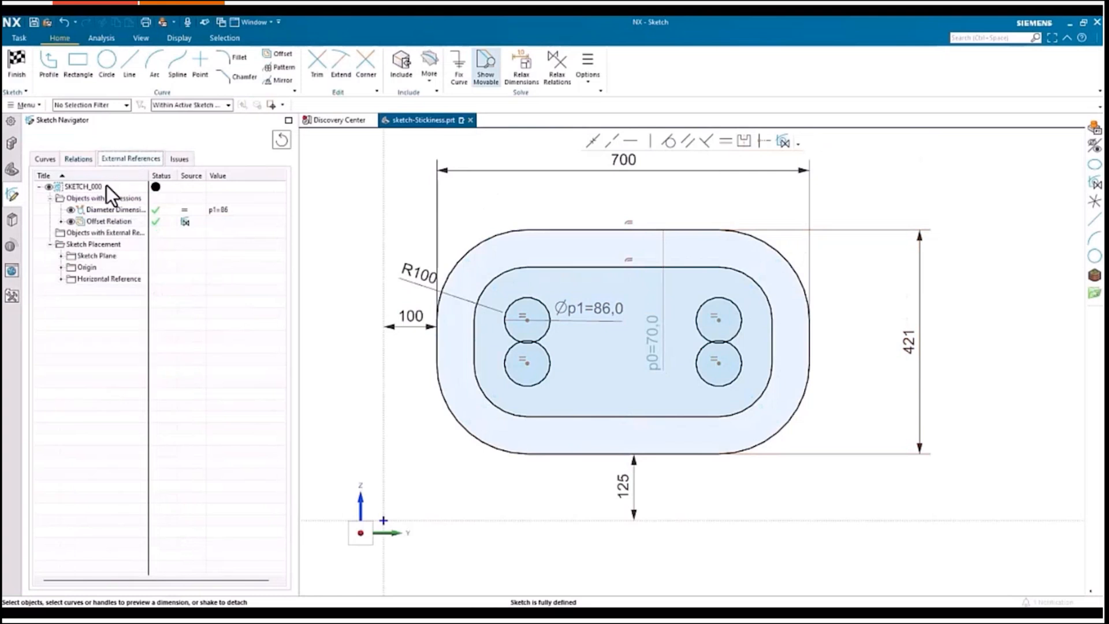
click(61, 255)
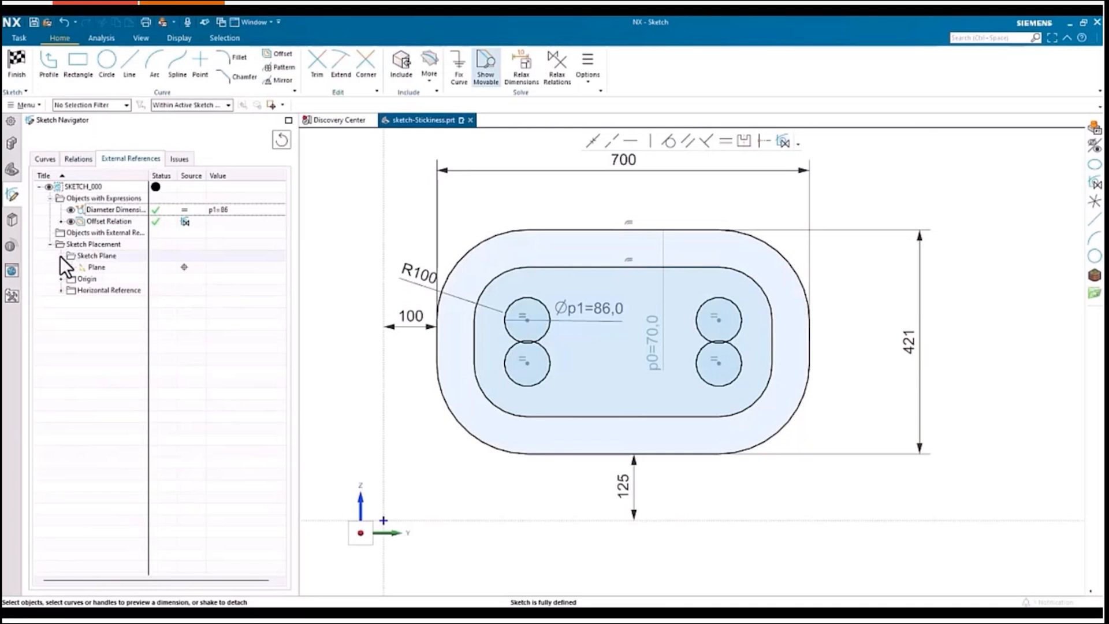
click(94, 267)
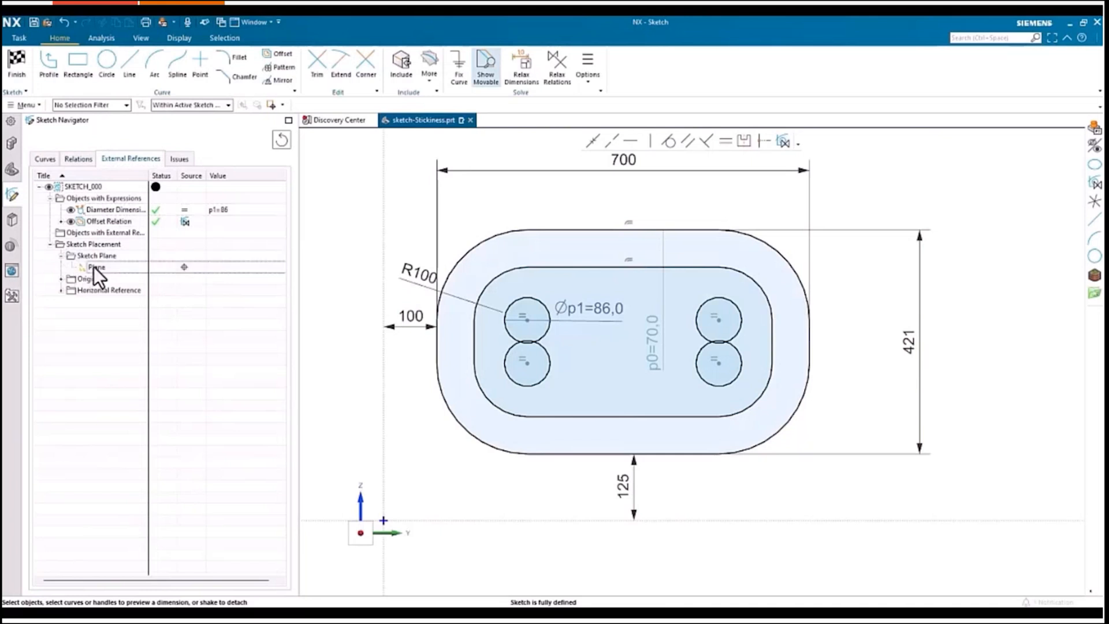
click(61, 279)
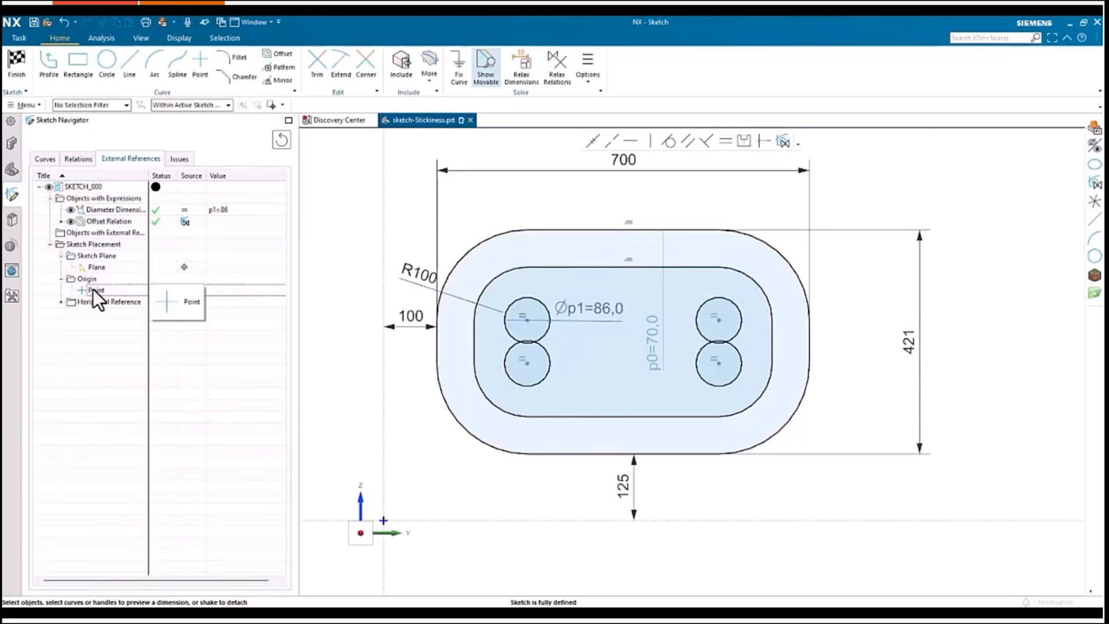
click(61, 301)
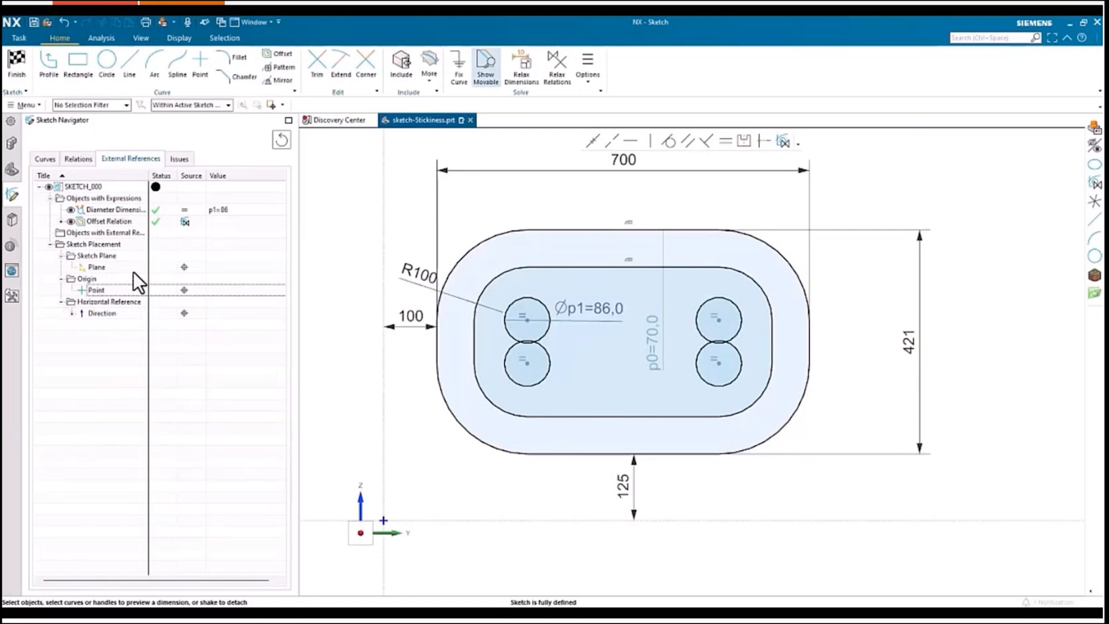
click(109, 221)
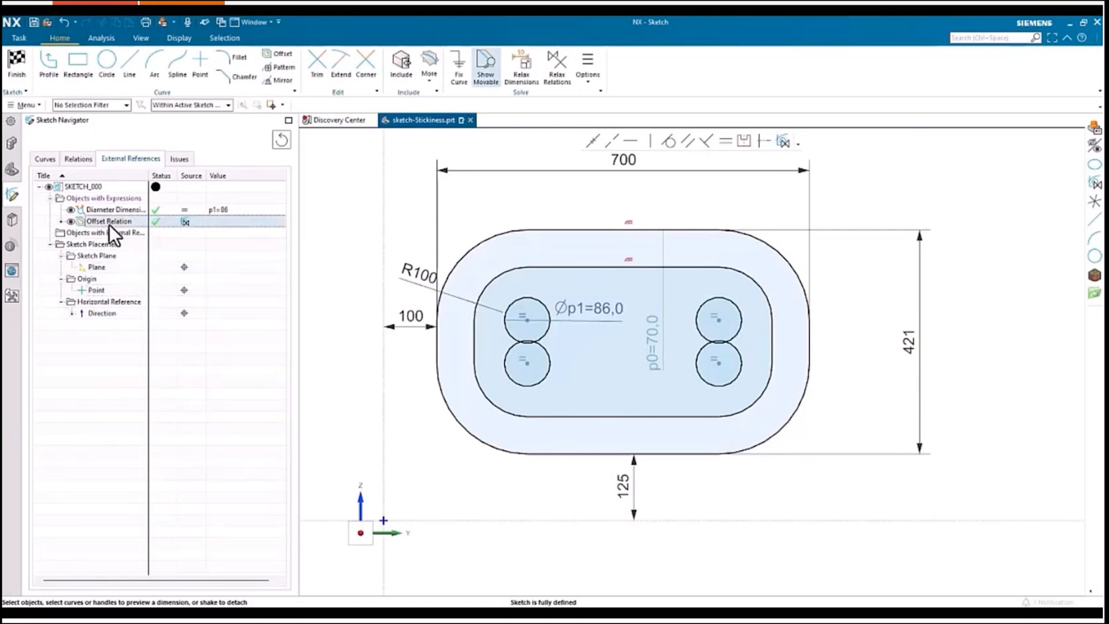
click(61, 222)
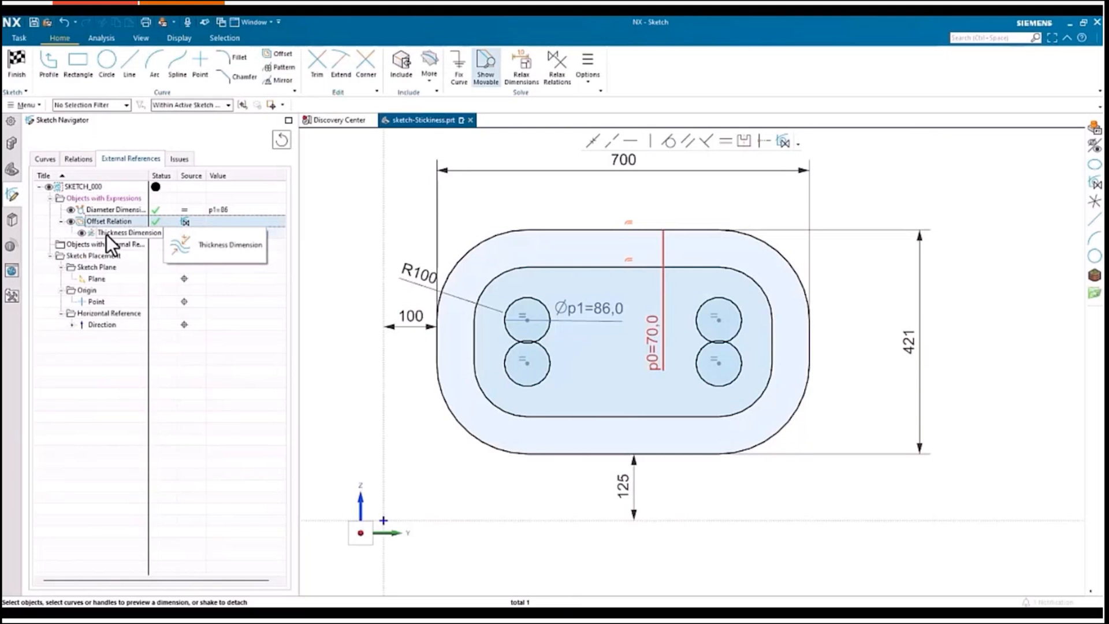
click(180, 159)
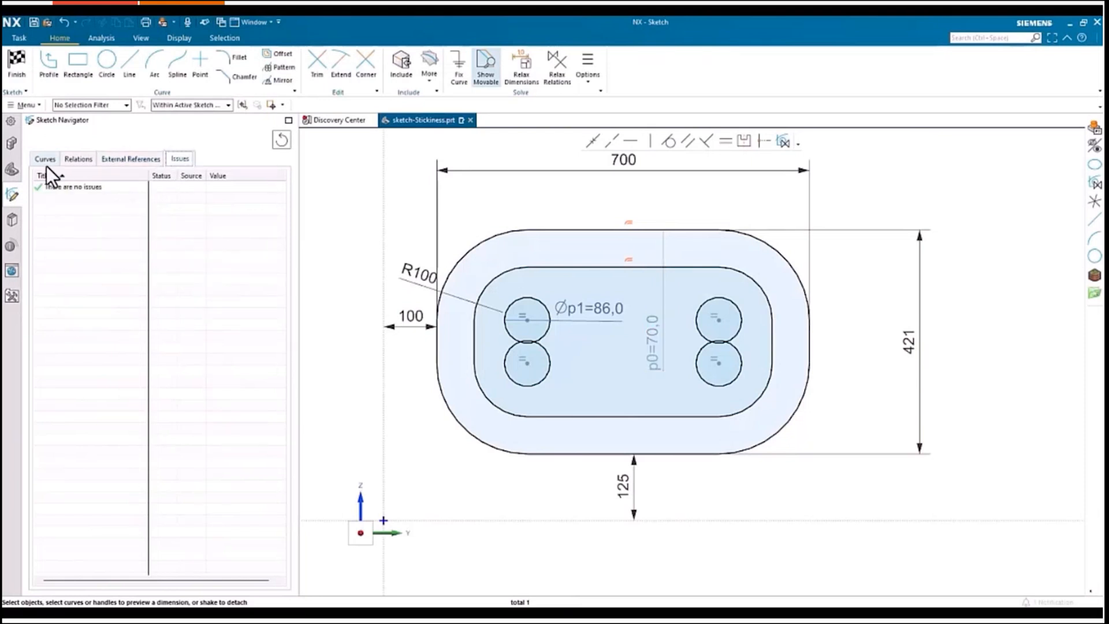
click(77, 159)
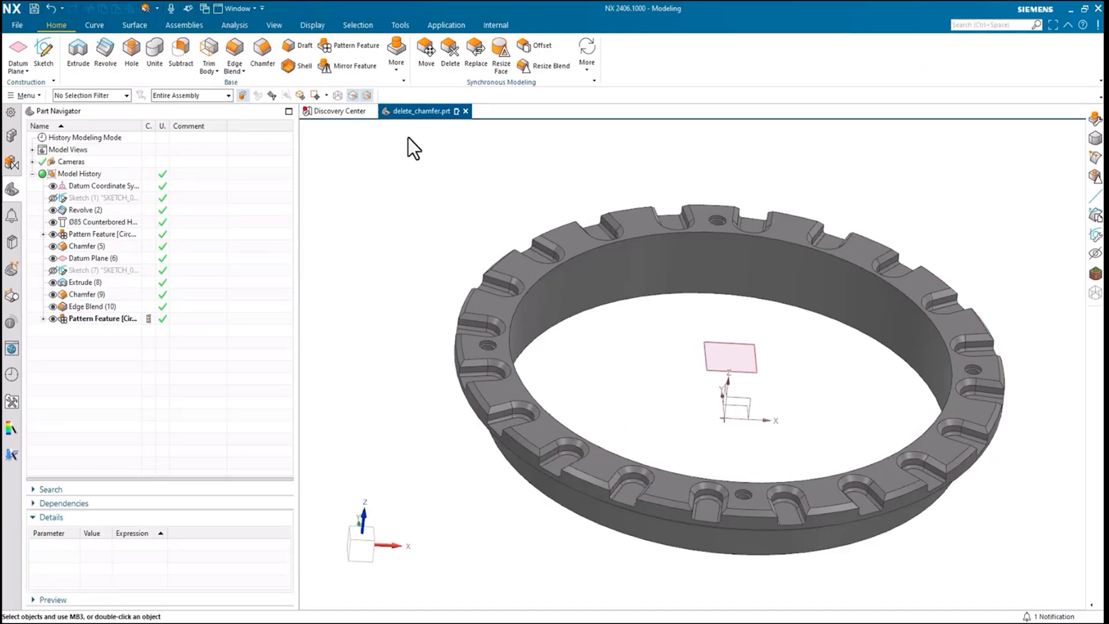
Step: Delete the chamfer face on the ring together with all its found clone faces
click(452, 55)
drag(410, 193, 292, 182)
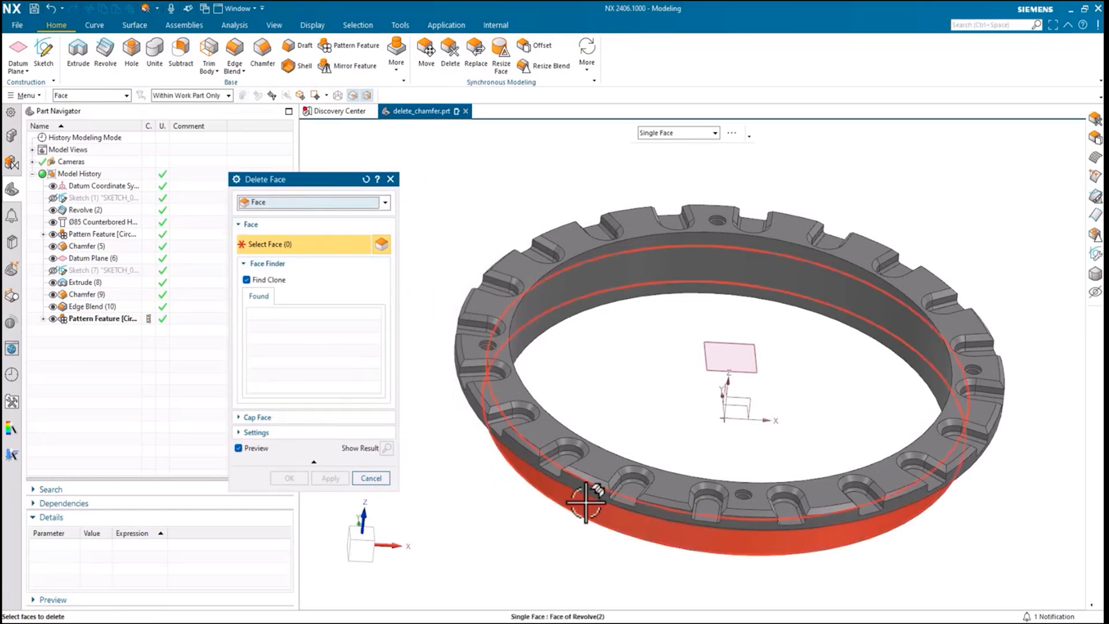
click(584, 478)
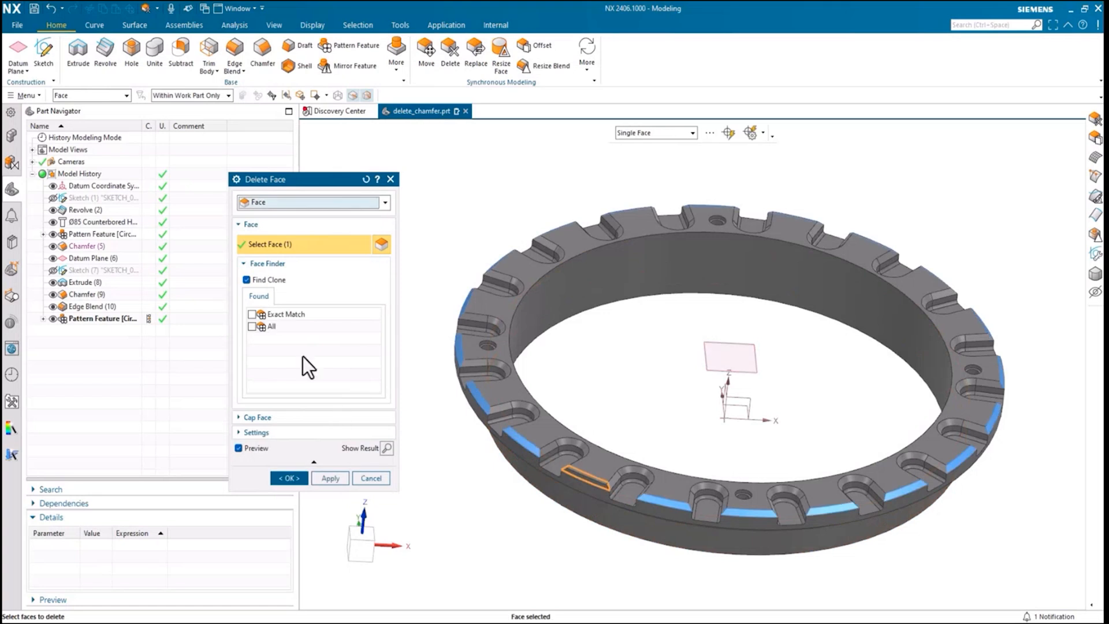
click(252, 315)
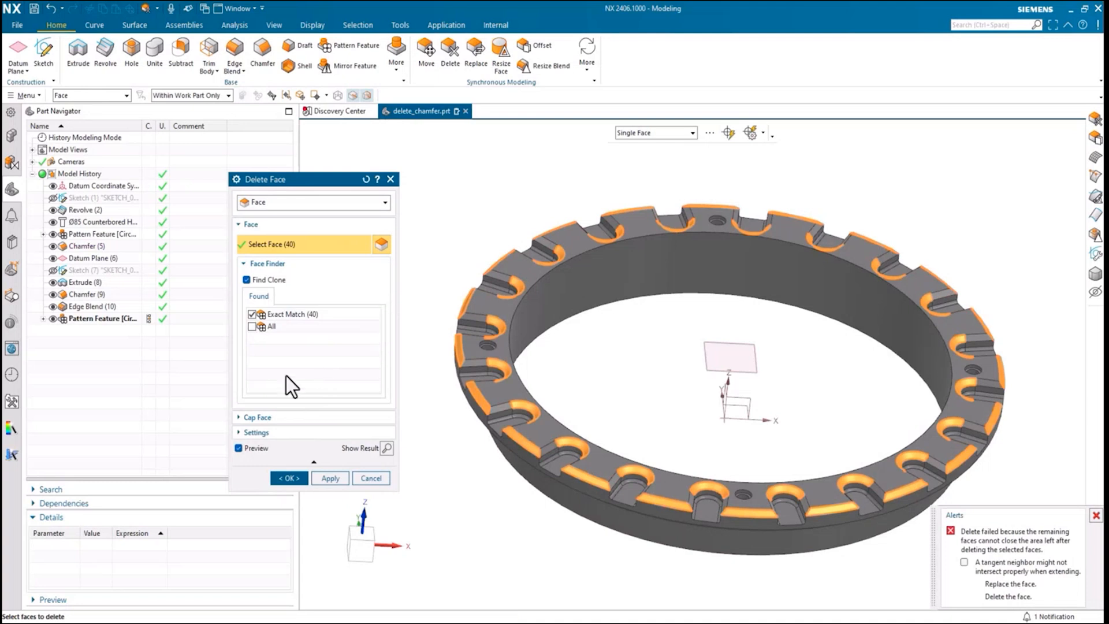
click(252, 326)
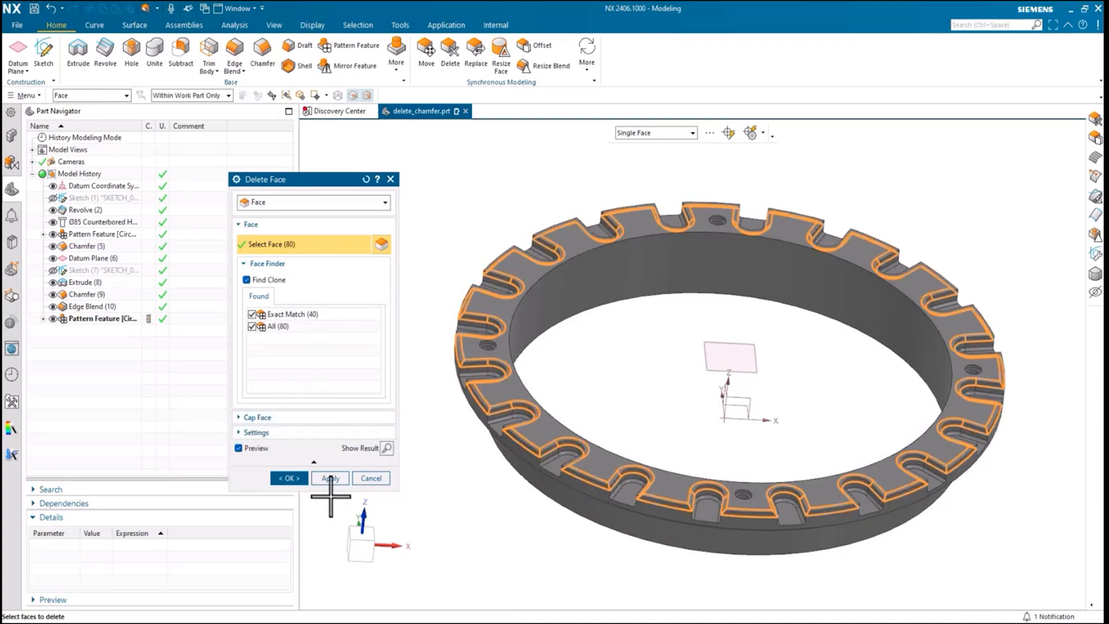
click(287, 479)
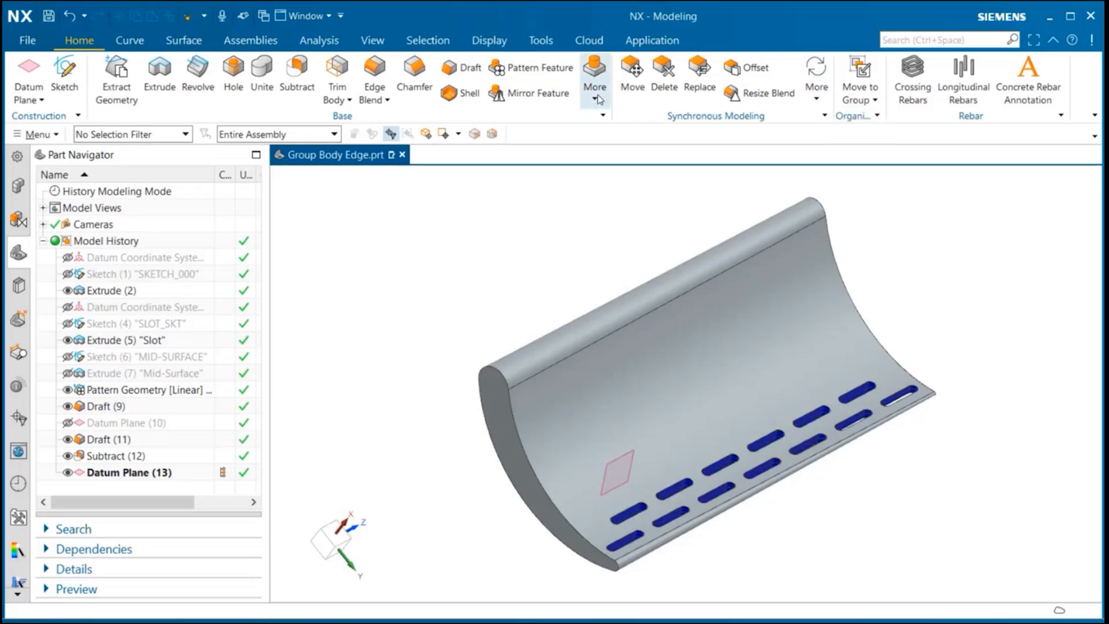
Step: Start a Group Edge and build a selection program on the body's edges intersected by Datum Plane (13)
click(597, 95)
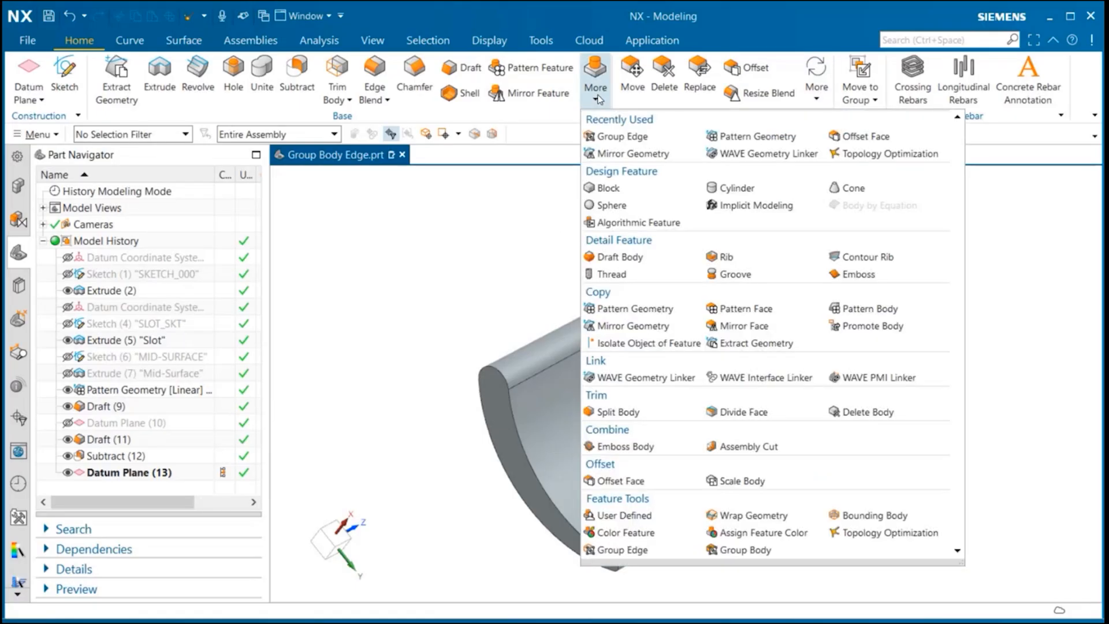
click(624, 549)
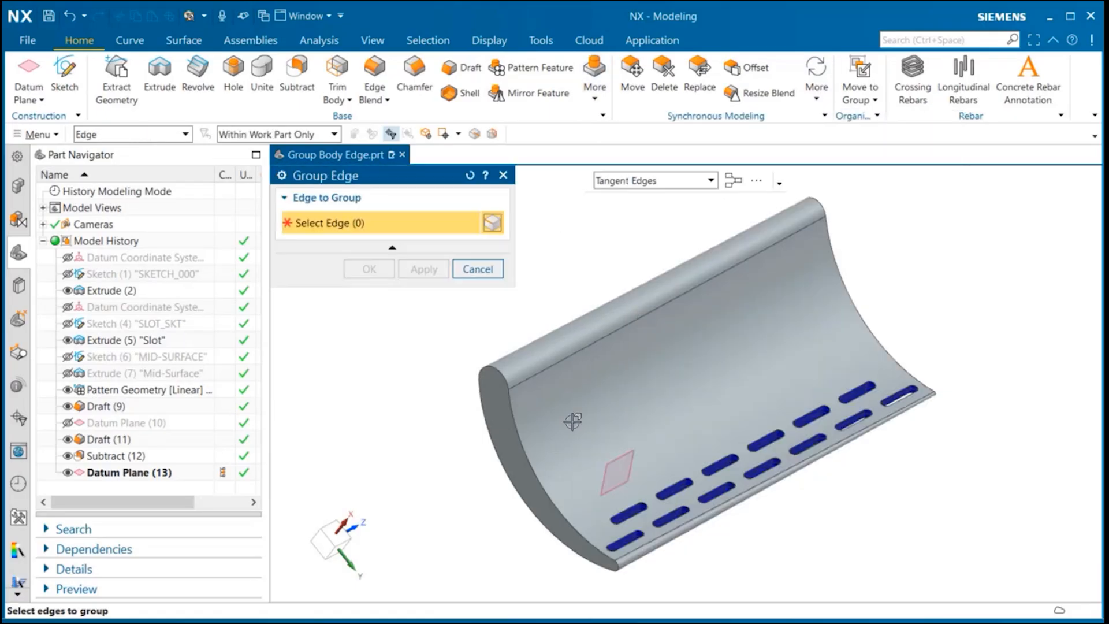
click(732, 181)
click(684, 283)
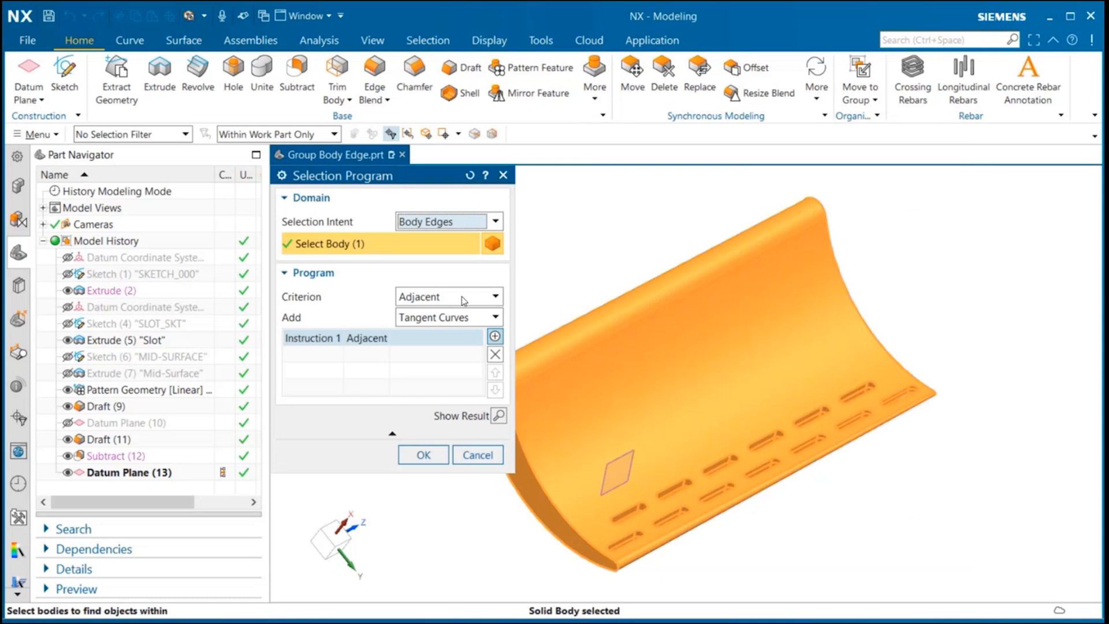
click(462, 298)
click(439, 359)
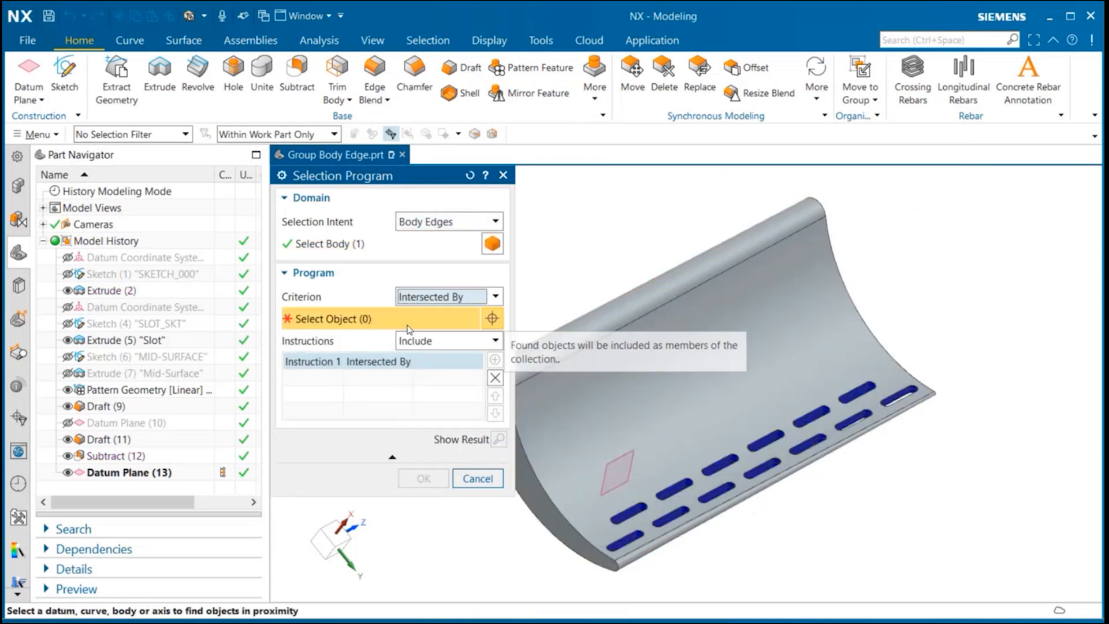
click(182, 475)
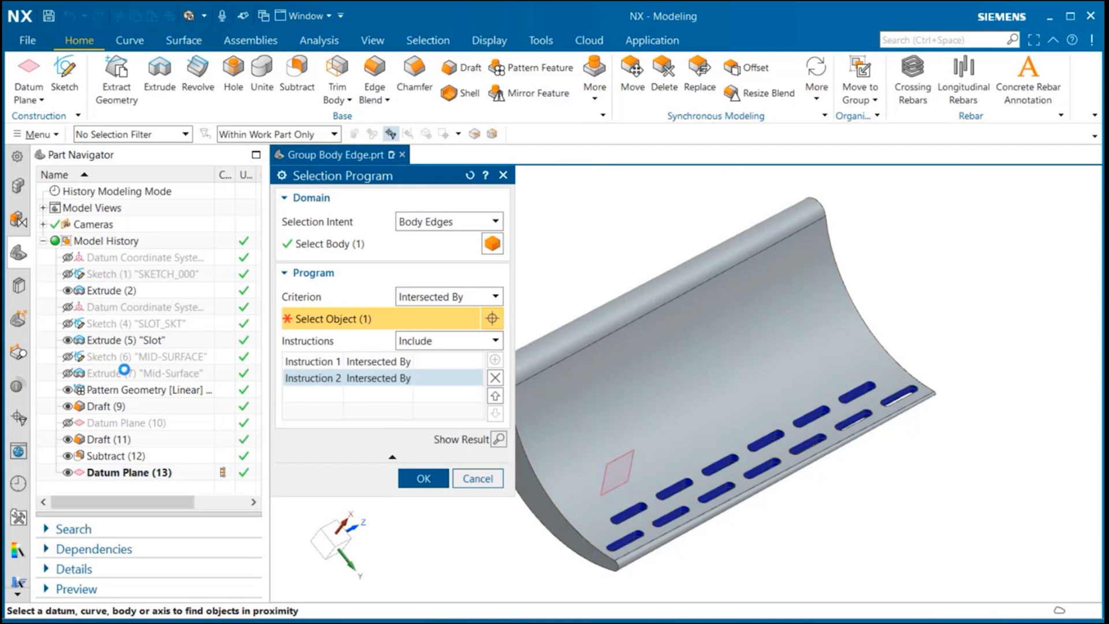
Step: Add an Adjacent instruction with Tangent Curves to the selection program and create the Group Edge
click(494, 299)
click(439, 388)
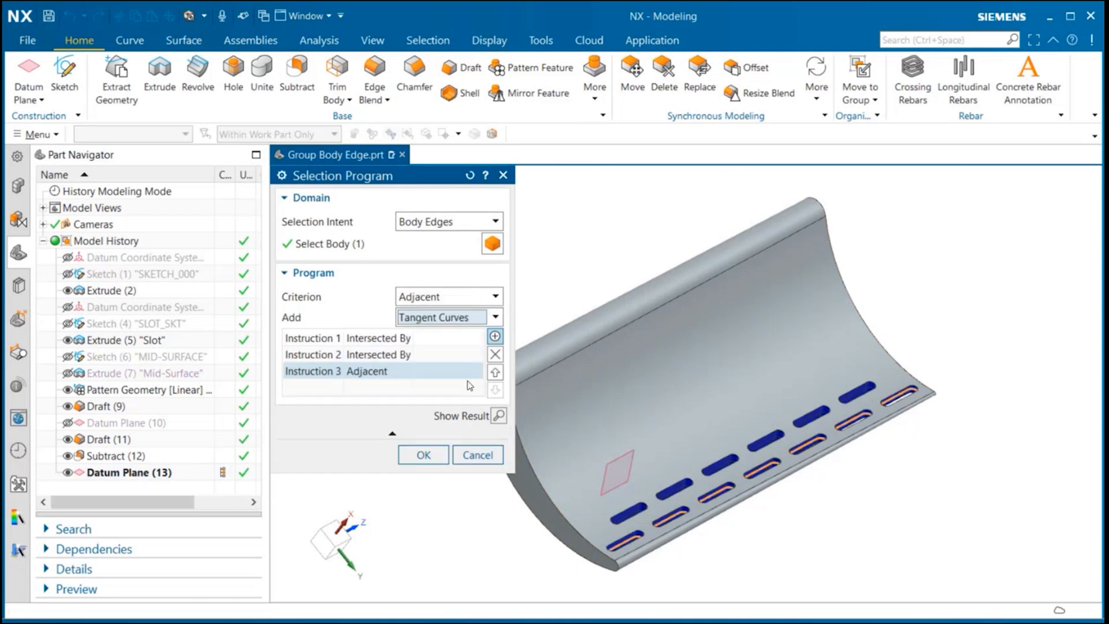
click(424, 456)
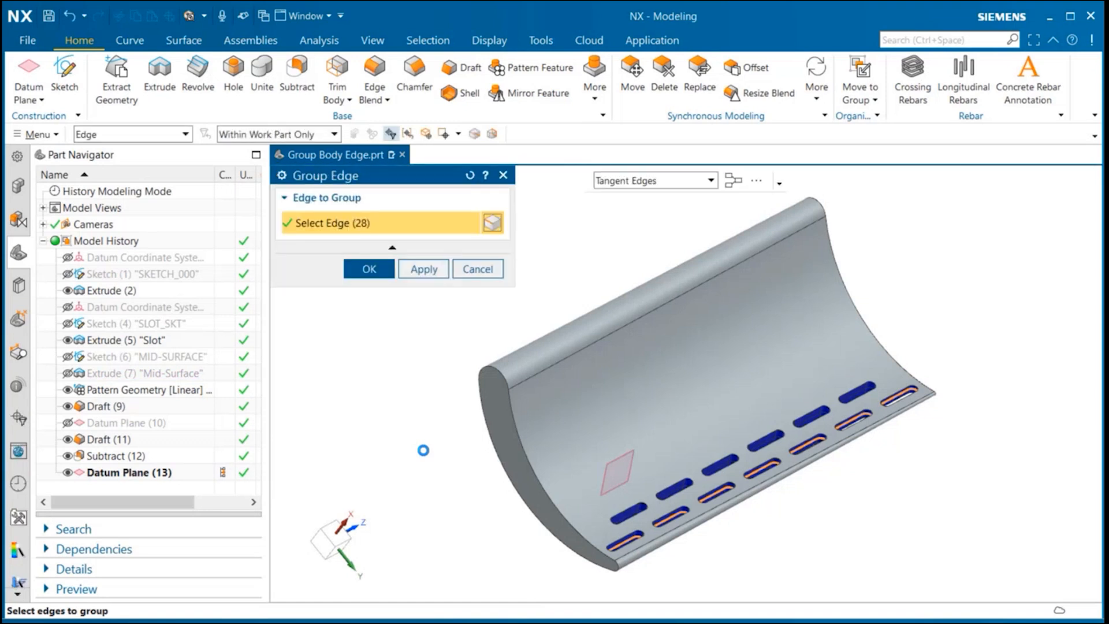
click(381, 271)
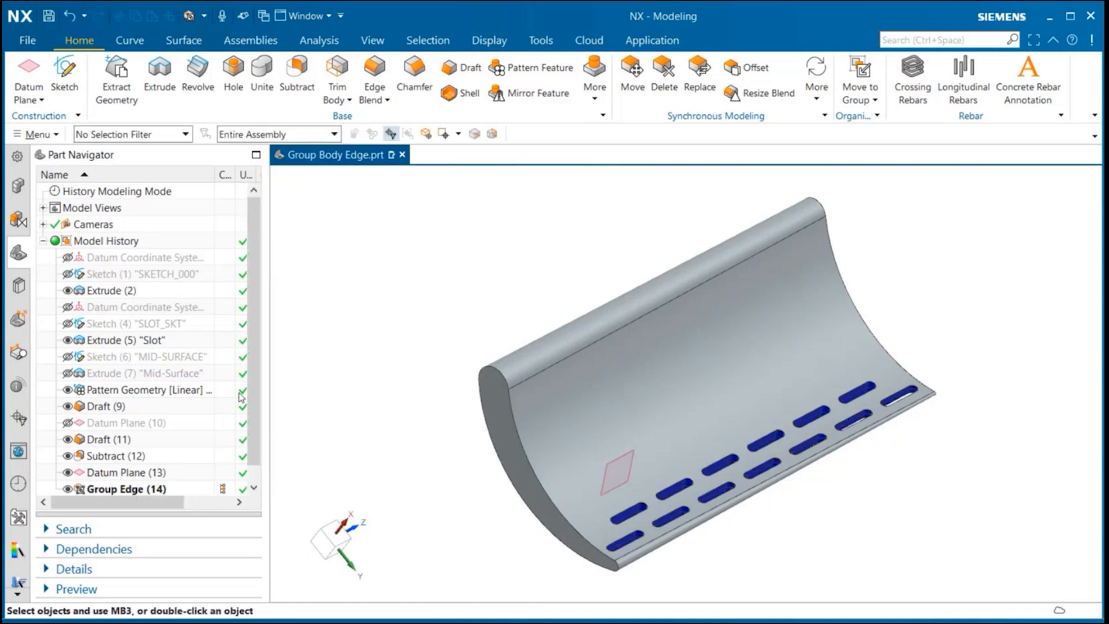
Step: Create a 4 mm Face Blend between the top face and the Subtract (12) slot faces, using Group Edge (14) as tangent limit curves
middle_drag(381, 272, 492, 294)
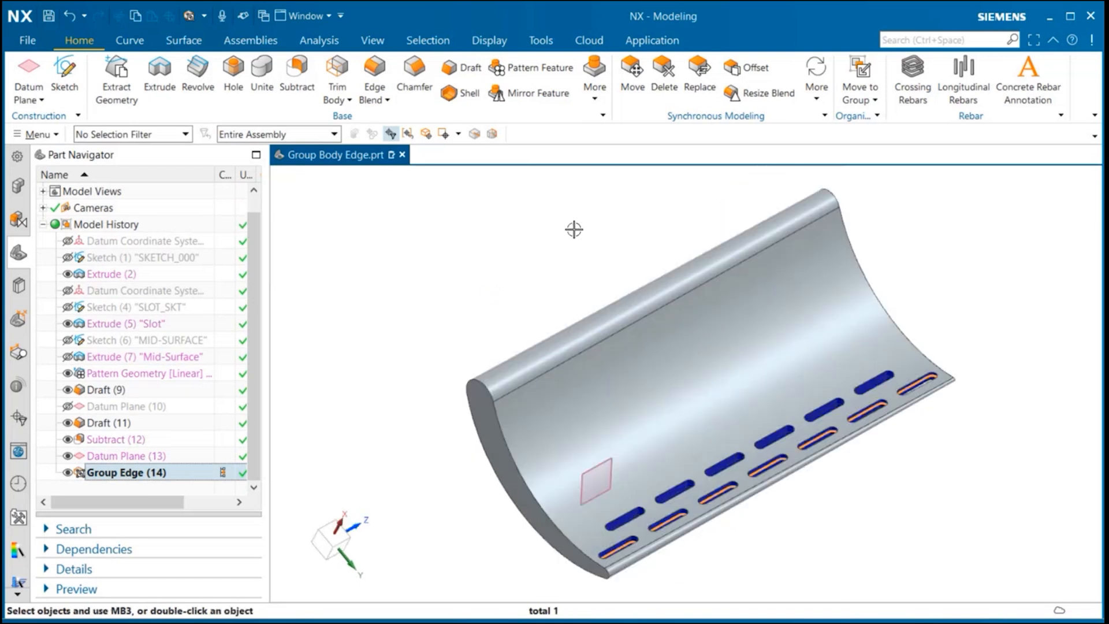
click(387, 100)
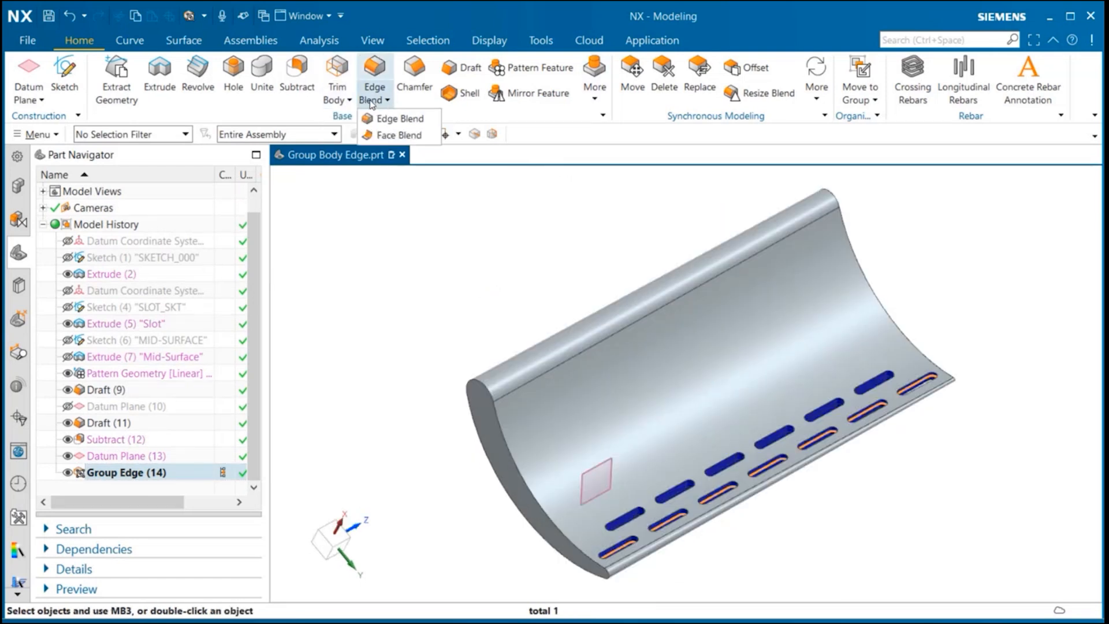
click(407, 139)
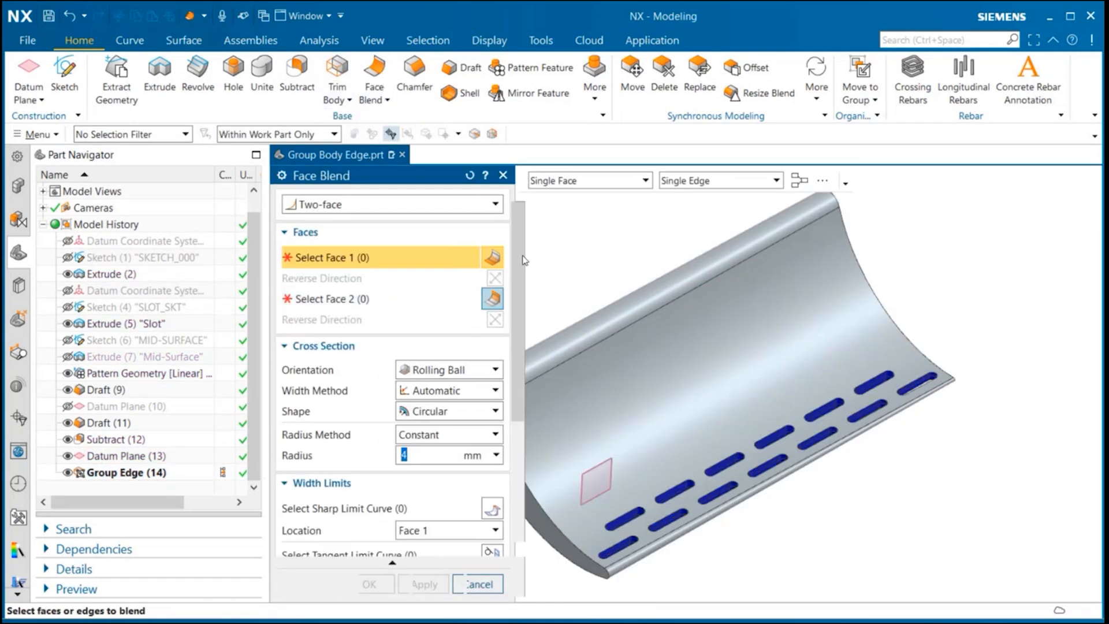
click(702, 399)
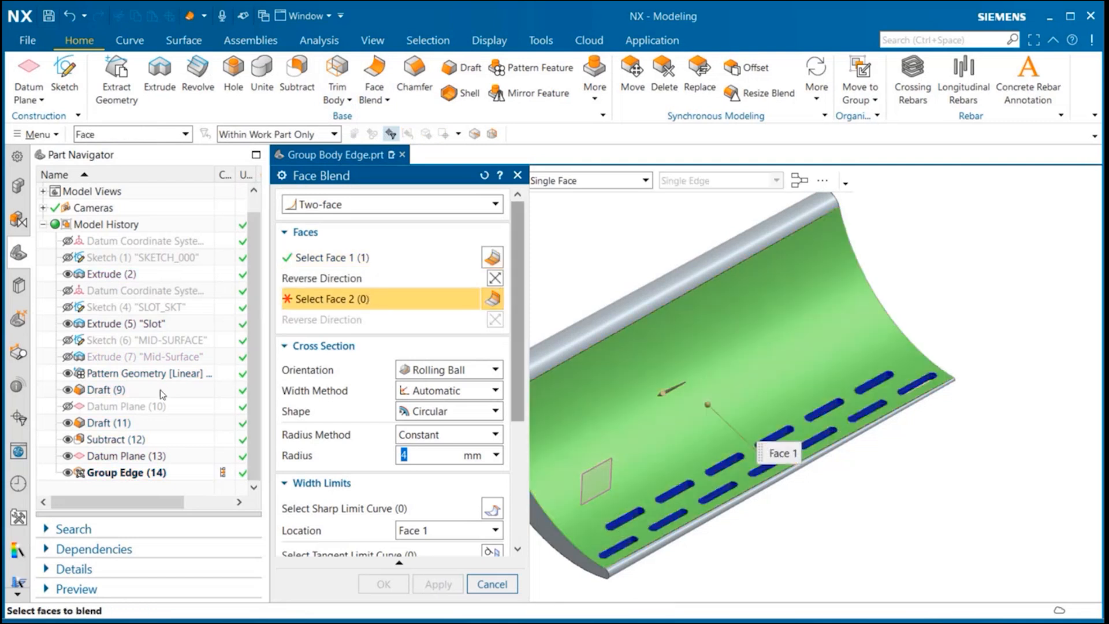
click(129, 440)
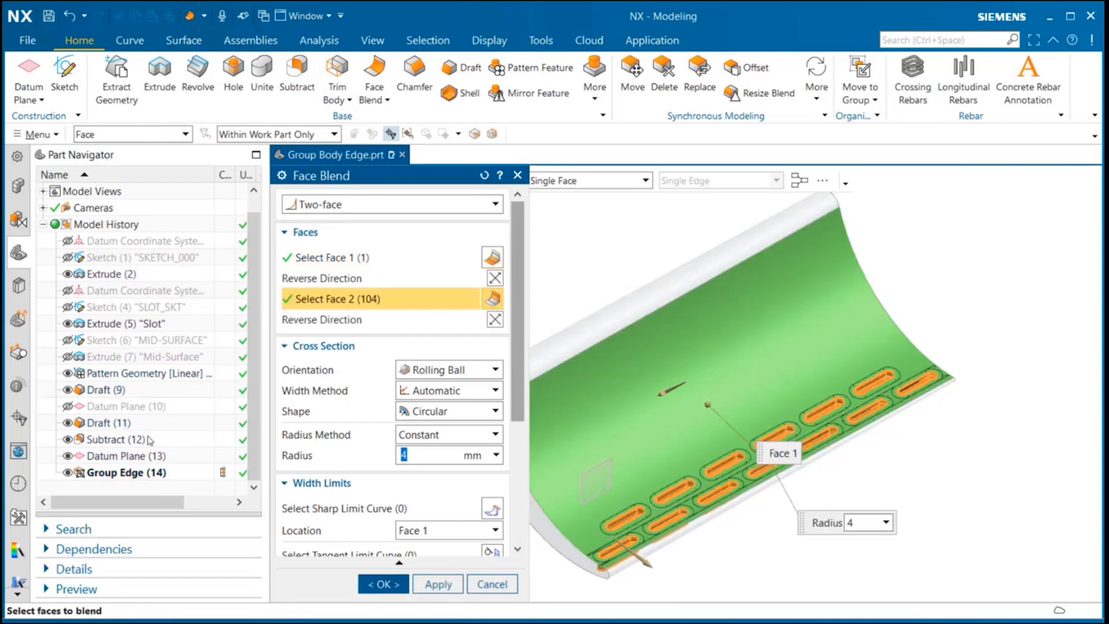
scroll(392, 462, down, 3)
click(353, 473)
middle_drag(536, 472, 997, 434)
scroll(620, 252, up, 6)
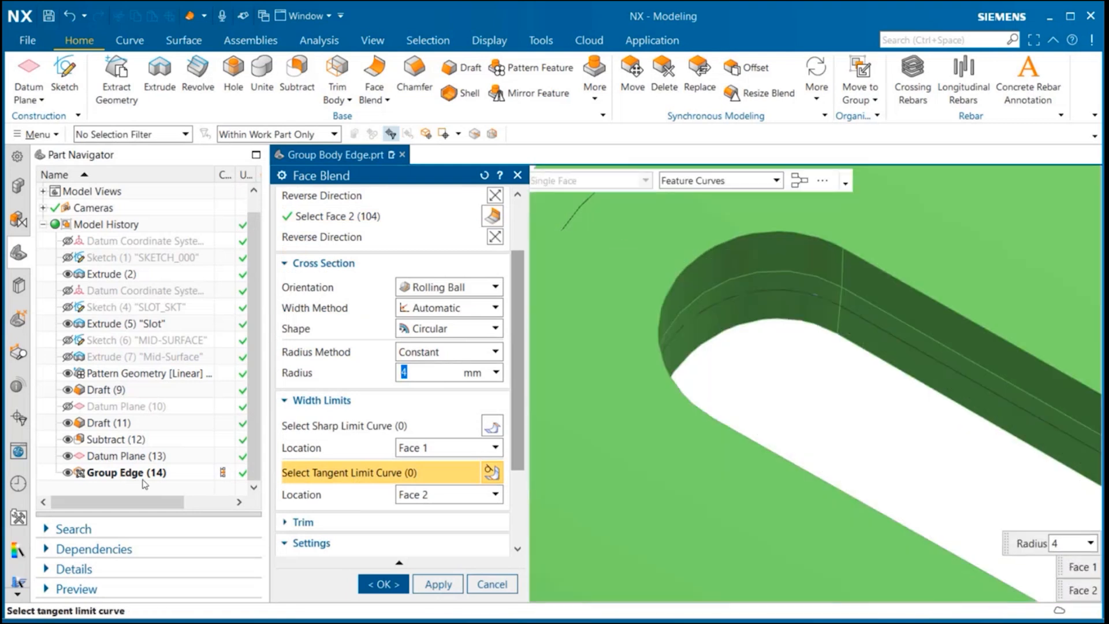
click(134, 472)
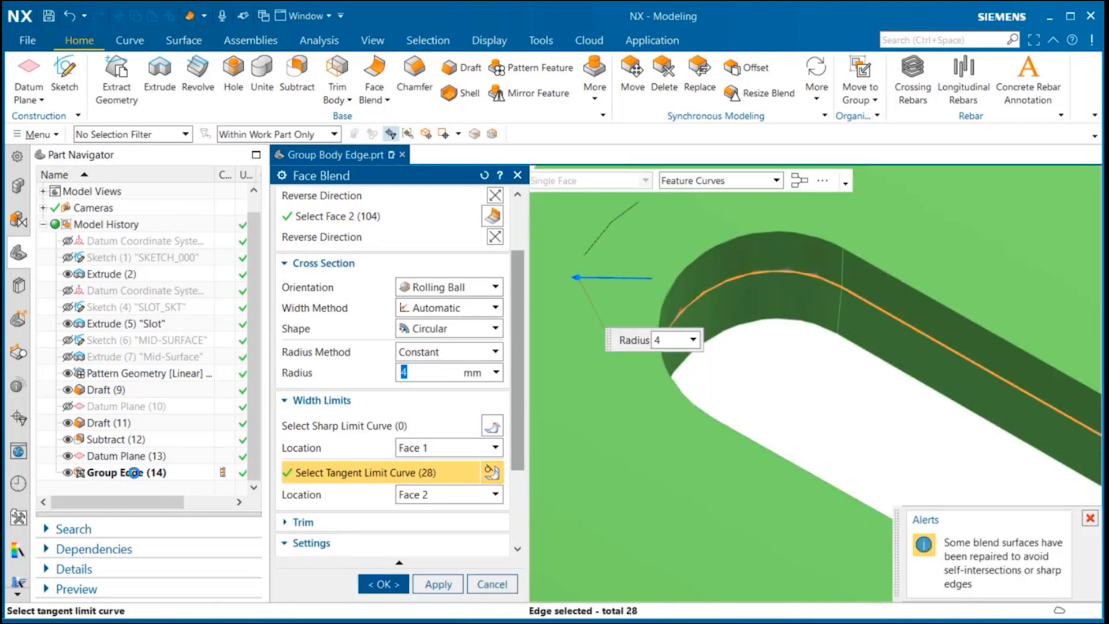
click(397, 584)
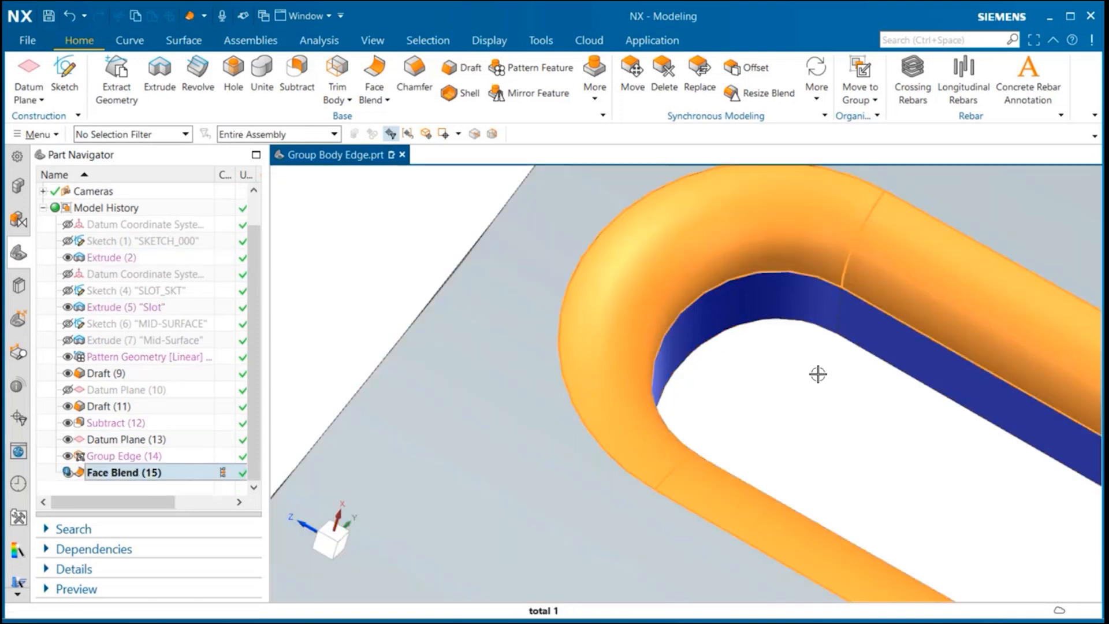
Step: Create a second 4 mm Face Blend on the underside with the slot faces, again using Group Edge (14) as tangent limit curves
click(166, 457)
scroll(773, 390, down, 7)
middle_drag(825, 354, 682, 316)
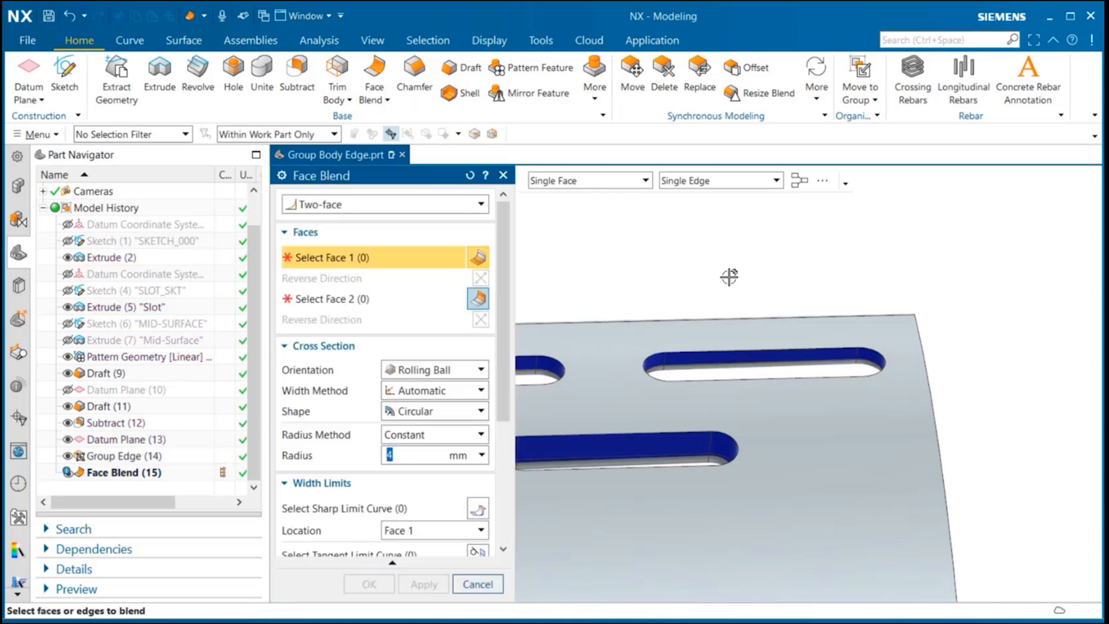
click(787, 465)
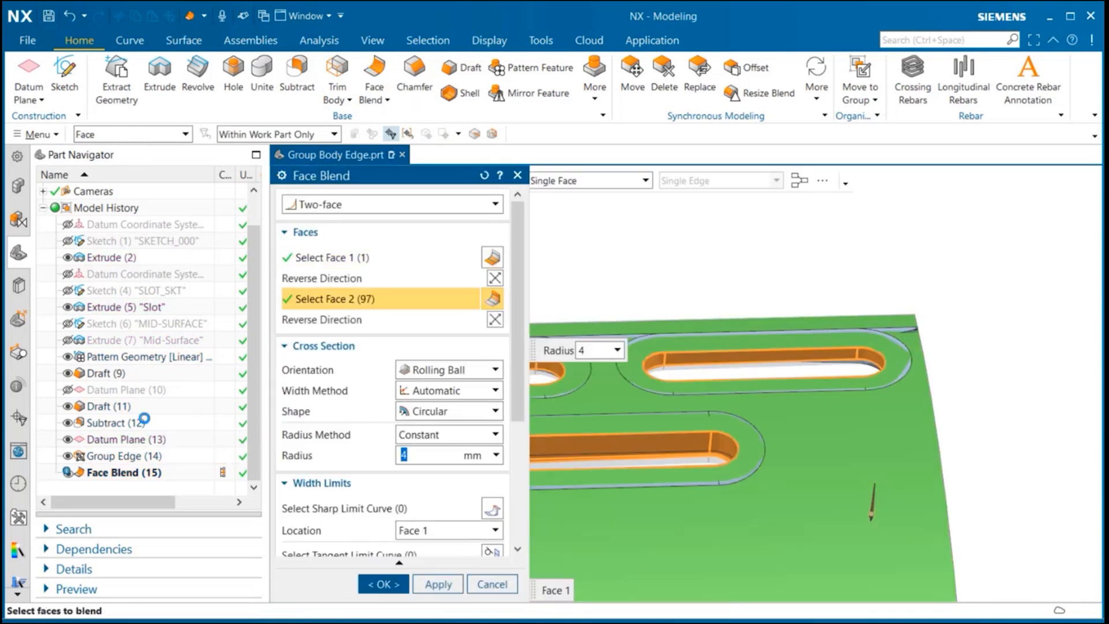
scroll(338, 432, down, 3)
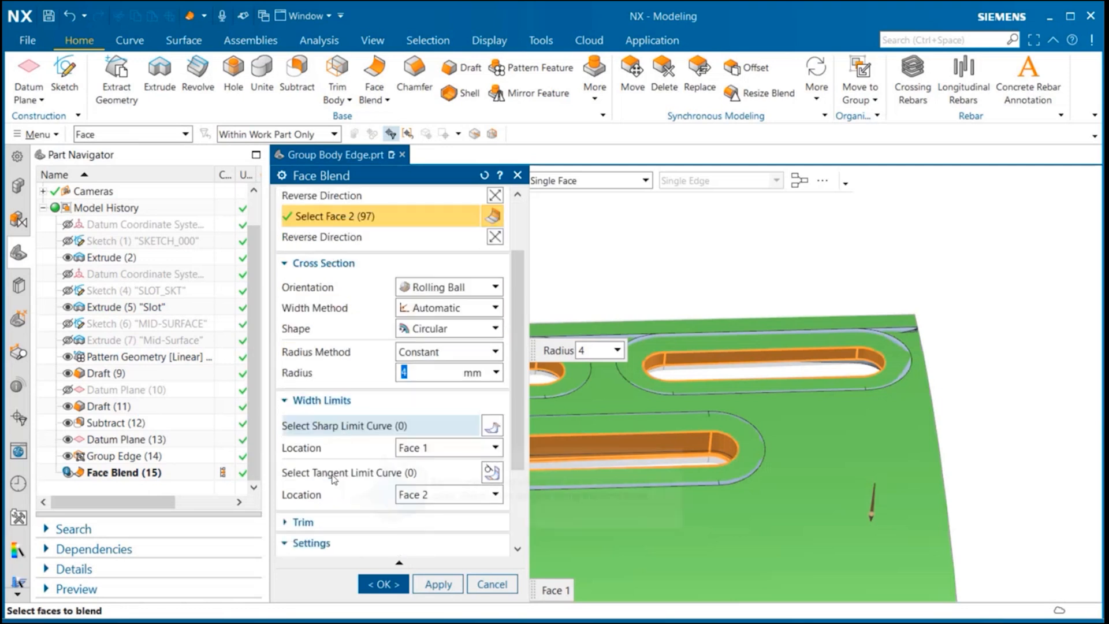
click(347, 470)
click(144, 455)
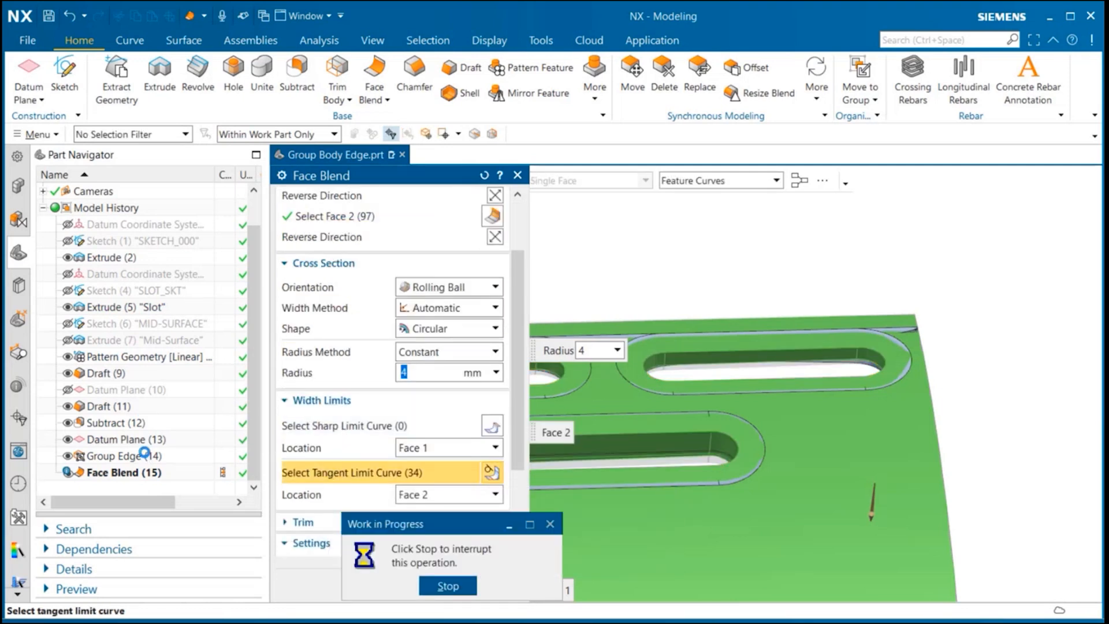
click(375, 582)
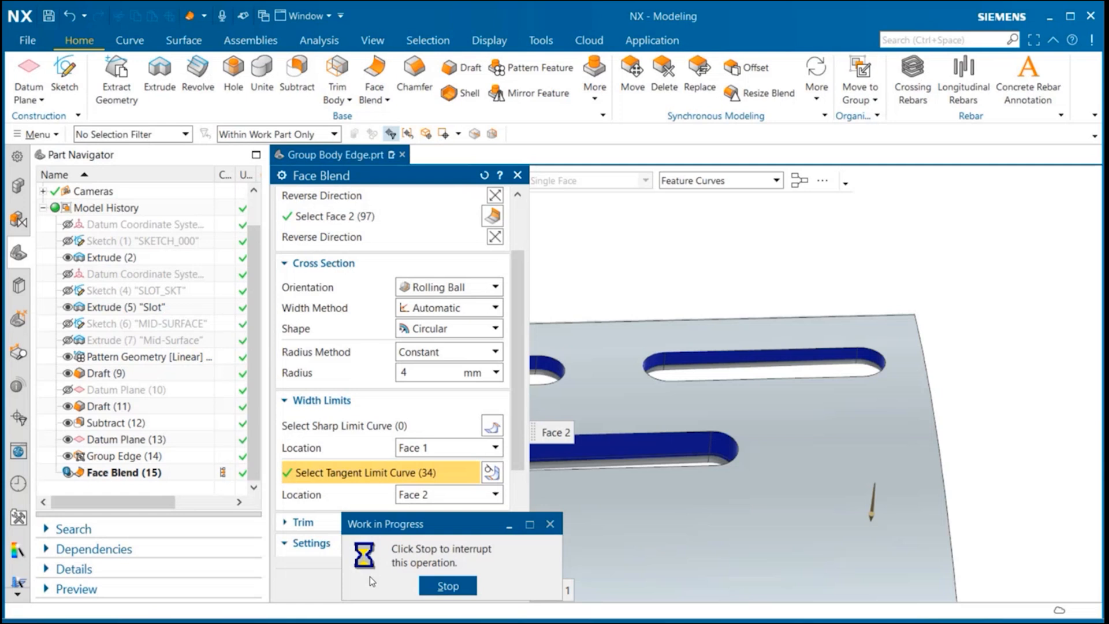
Step: Edit the SLOT_SKT sketch, set the slot's length dimension to 15, and finish the sketch
scroll(451, 258, down, 8)
middle_drag(451, 258, 754, 371)
scroll(755, 371, up, 5)
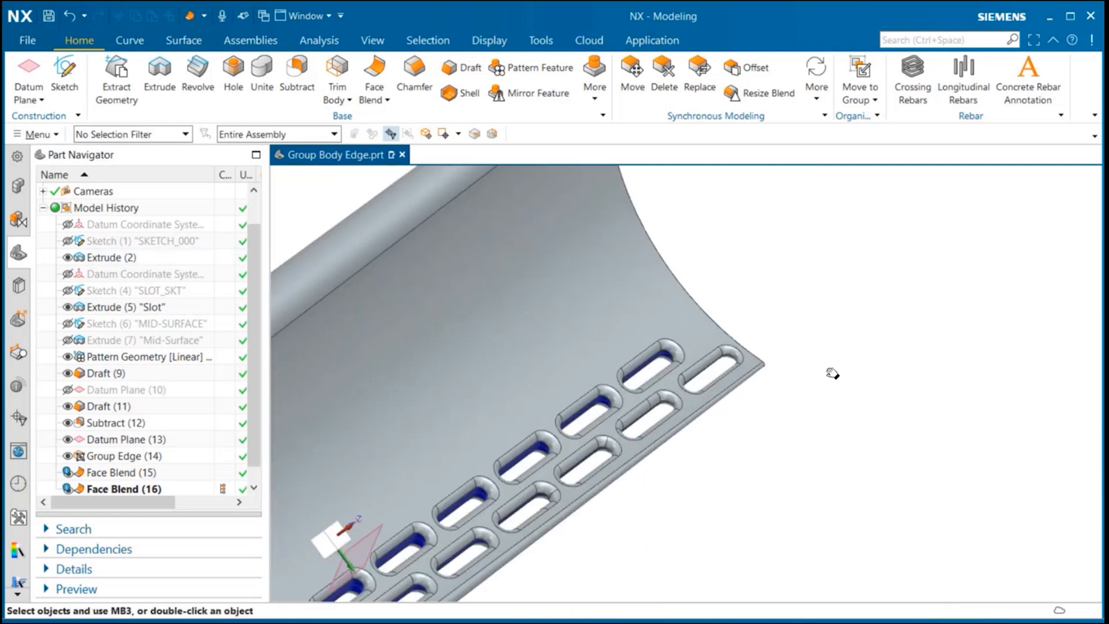
key(ctrl+f)
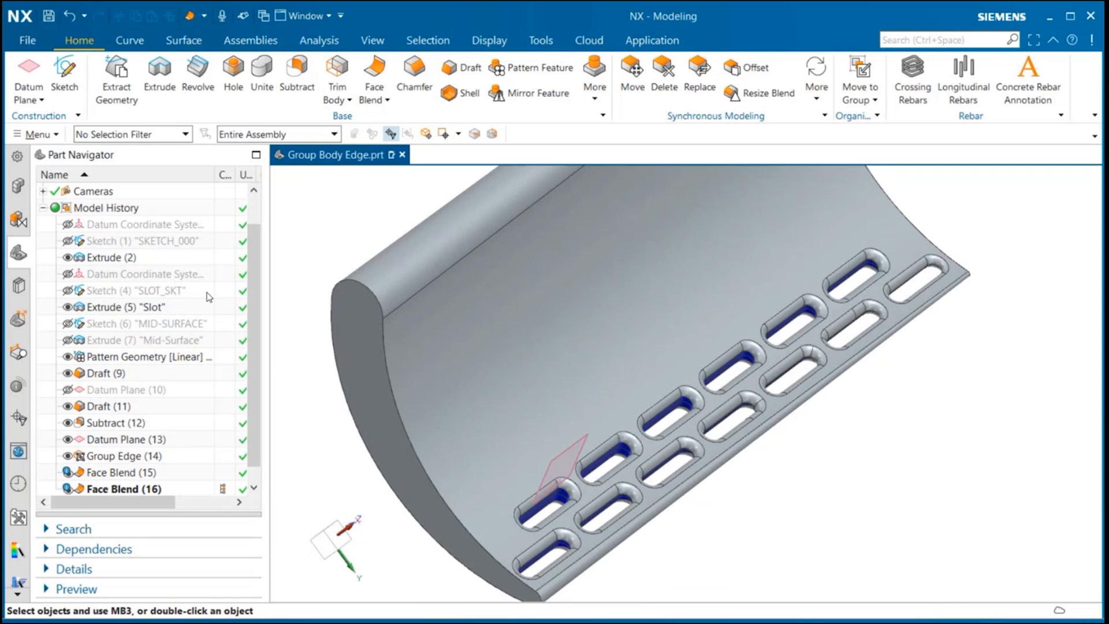
double_click(169, 289)
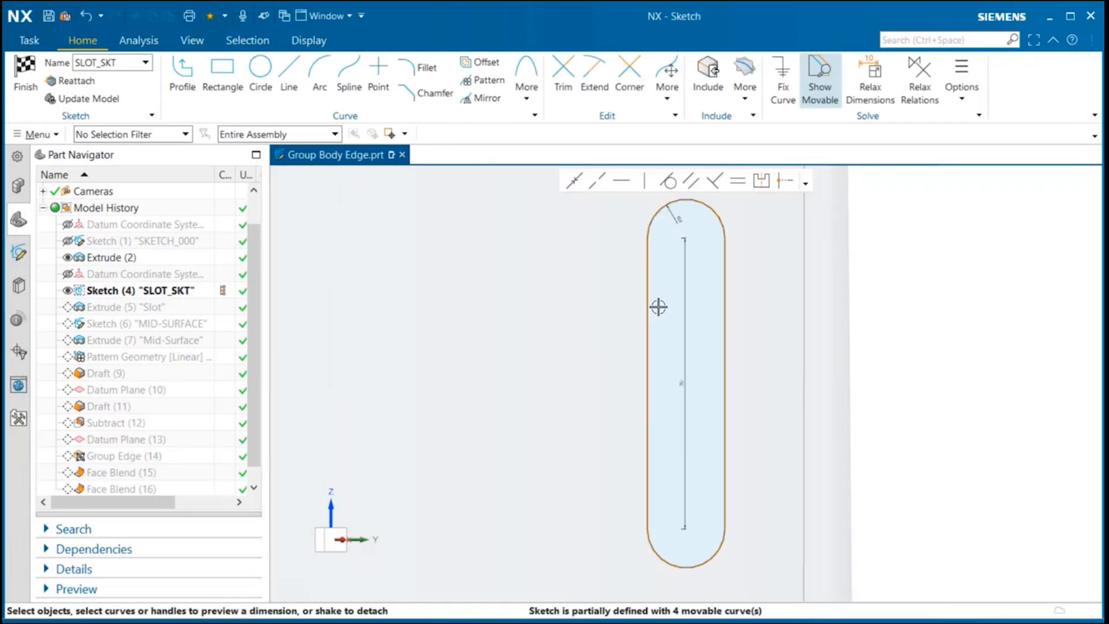
scroll(649, 361, down, 4)
double_click(650, 362)
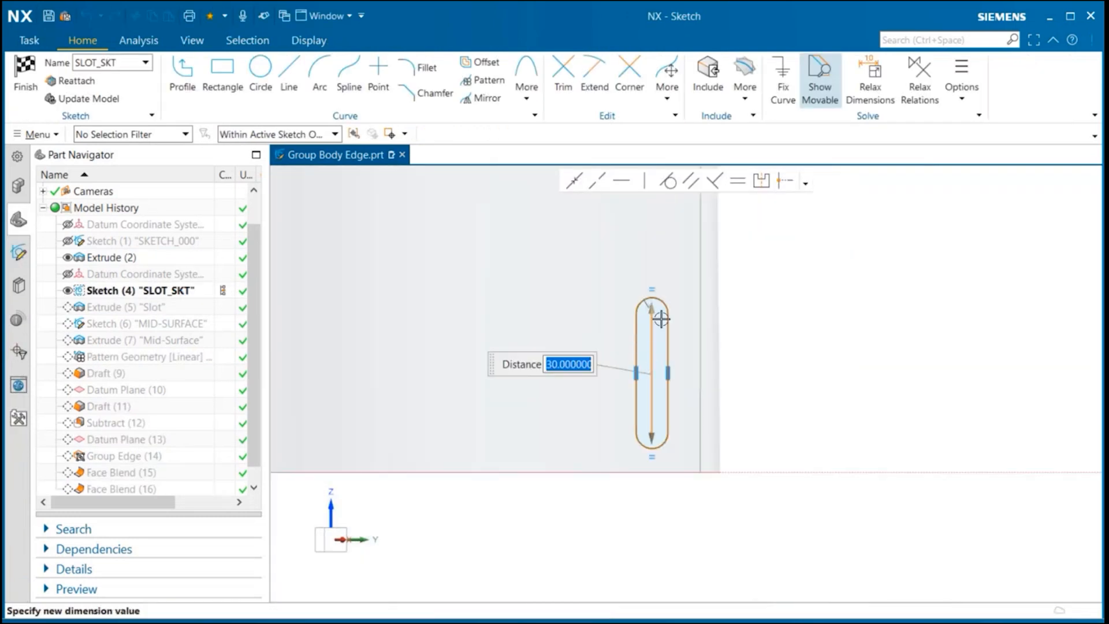
text(15)
key(Return)
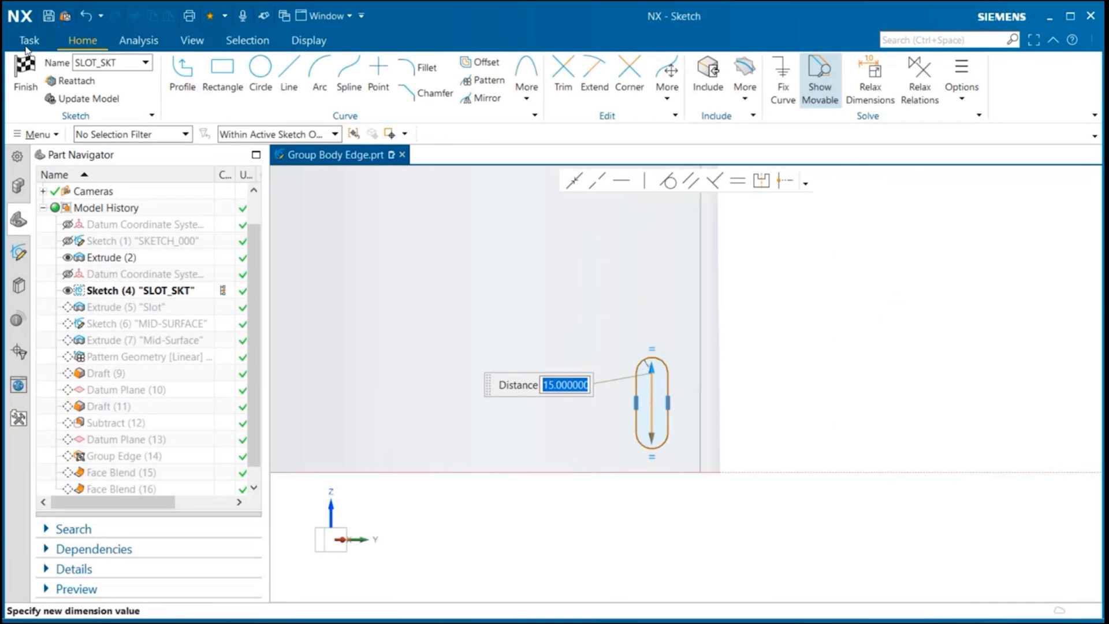
click(25, 72)
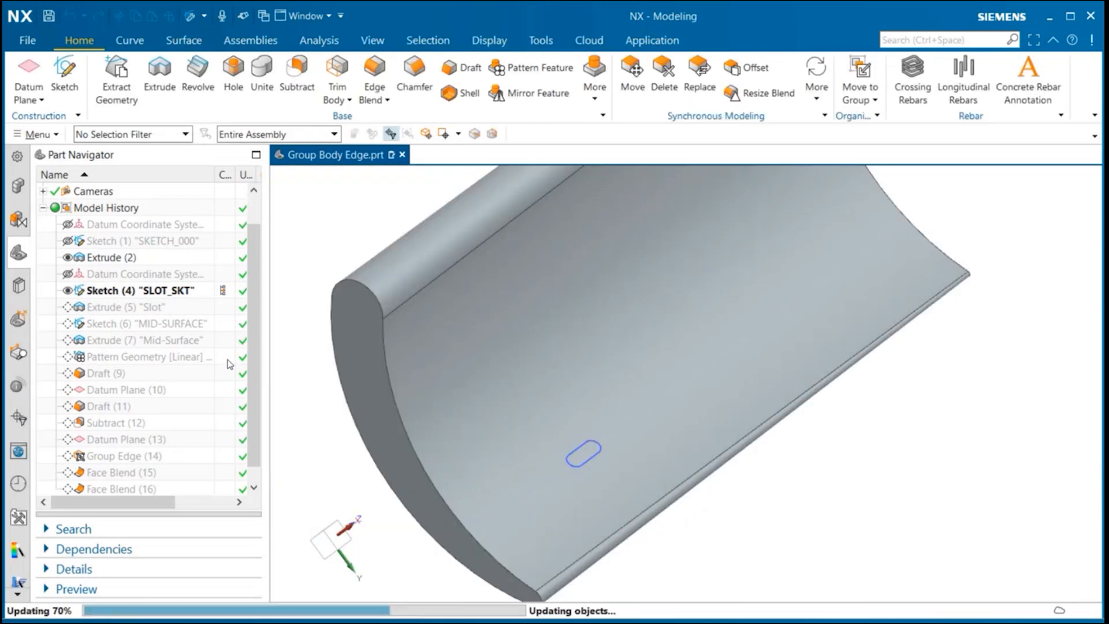
Step: Edit the Pattern Geometry, setting the Direction 1 pitch distance to 35 mm and the count to 10
double_click(230, 358)
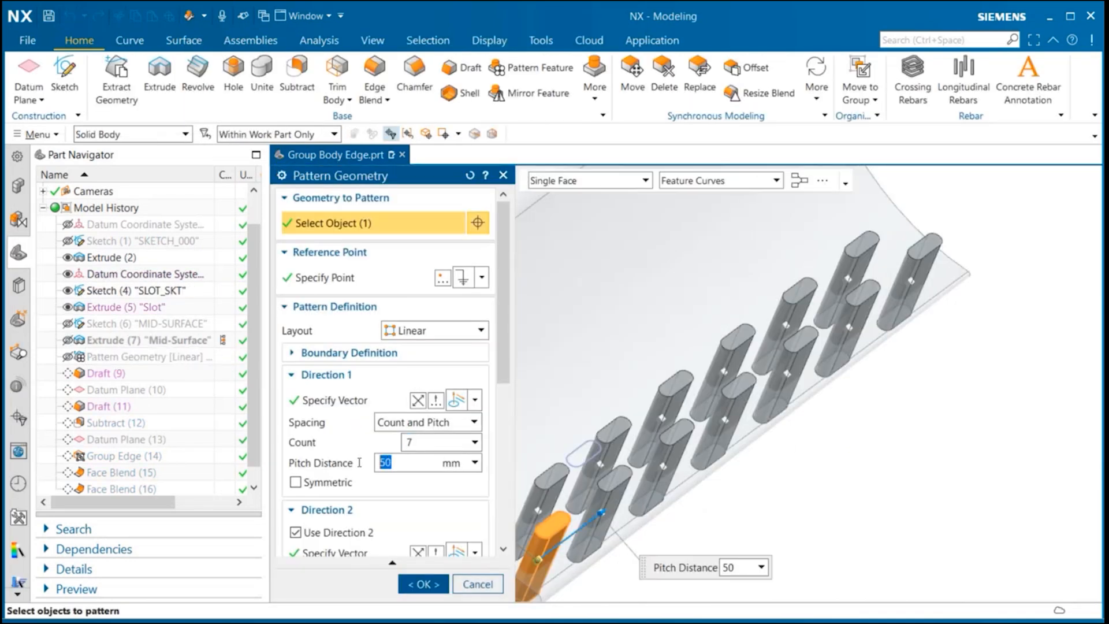
text(35)
key(Return)
double_click(413, 444)
text(10)
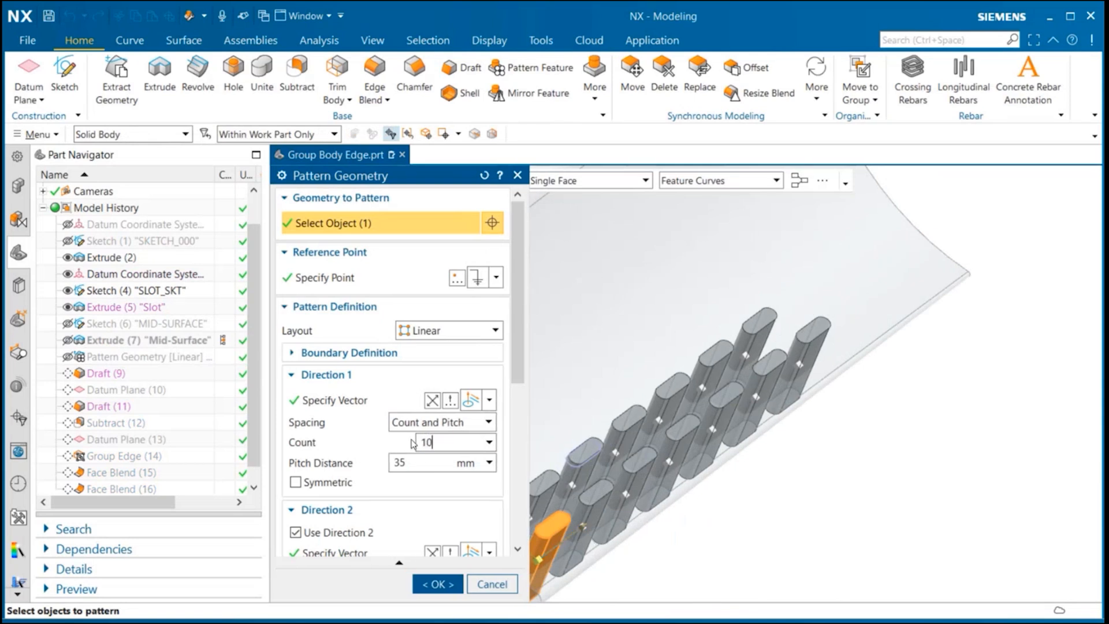
click(435, 583)
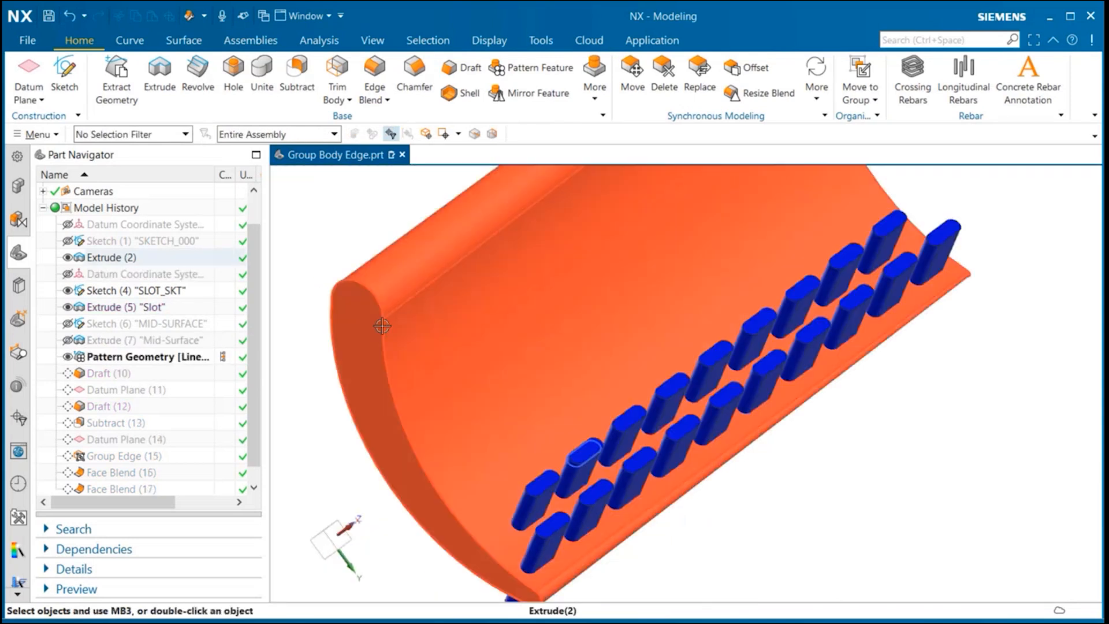
Step: Inspect the updated slots and face blends on the model
scroll(336, 406, down, 2)
drag(253, 442, 253, 477)
click(228, 479)
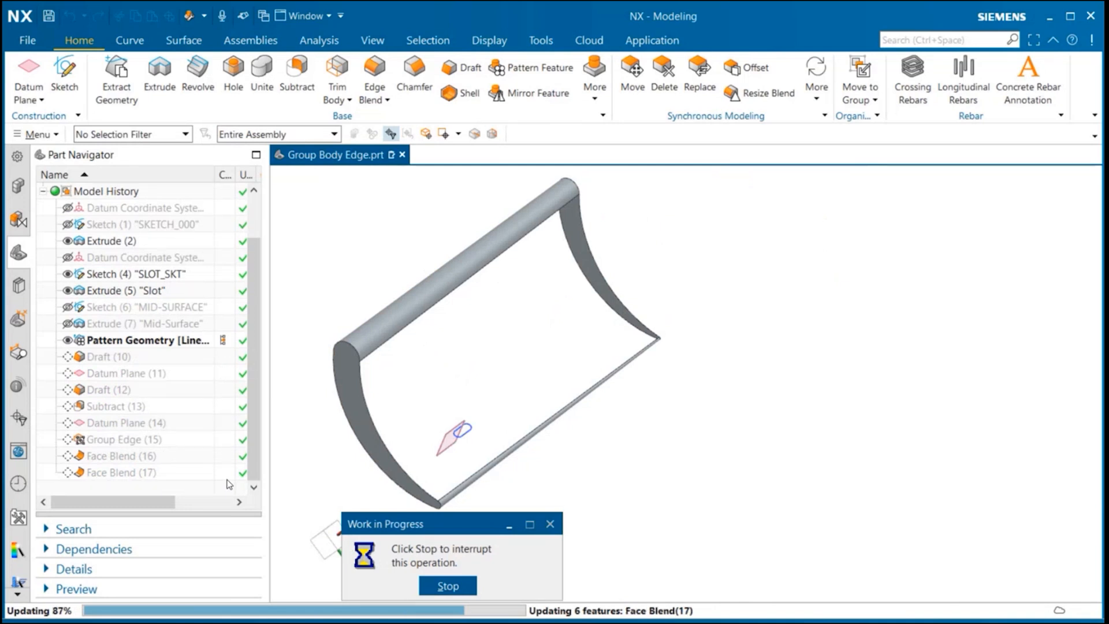
scroll(619, 335, up, 9)
middle_drag(611, 347, 597, 359)
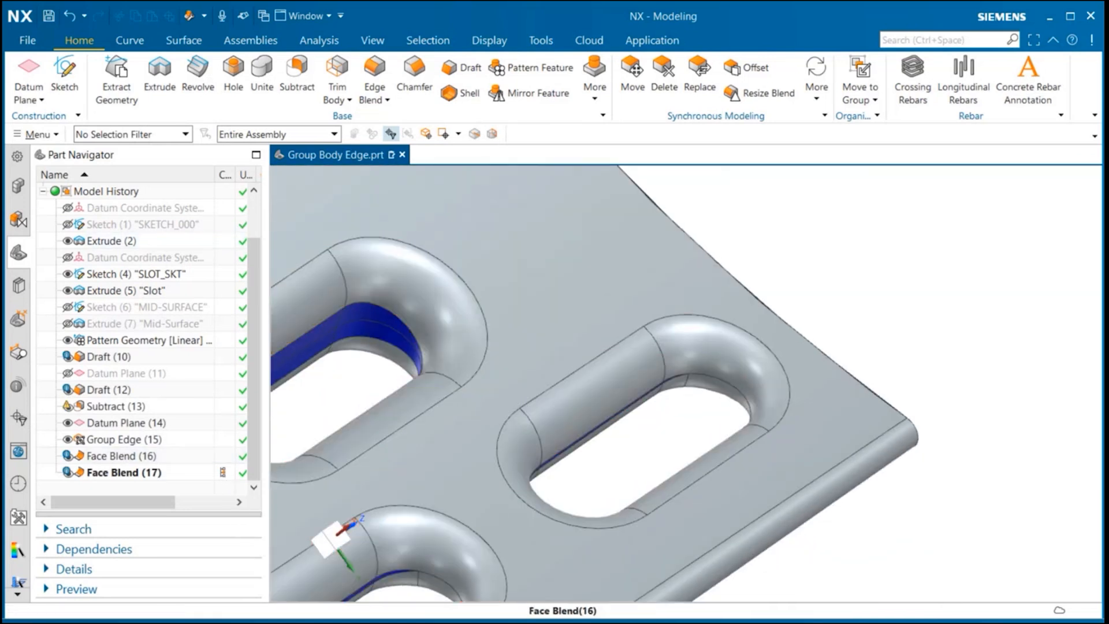